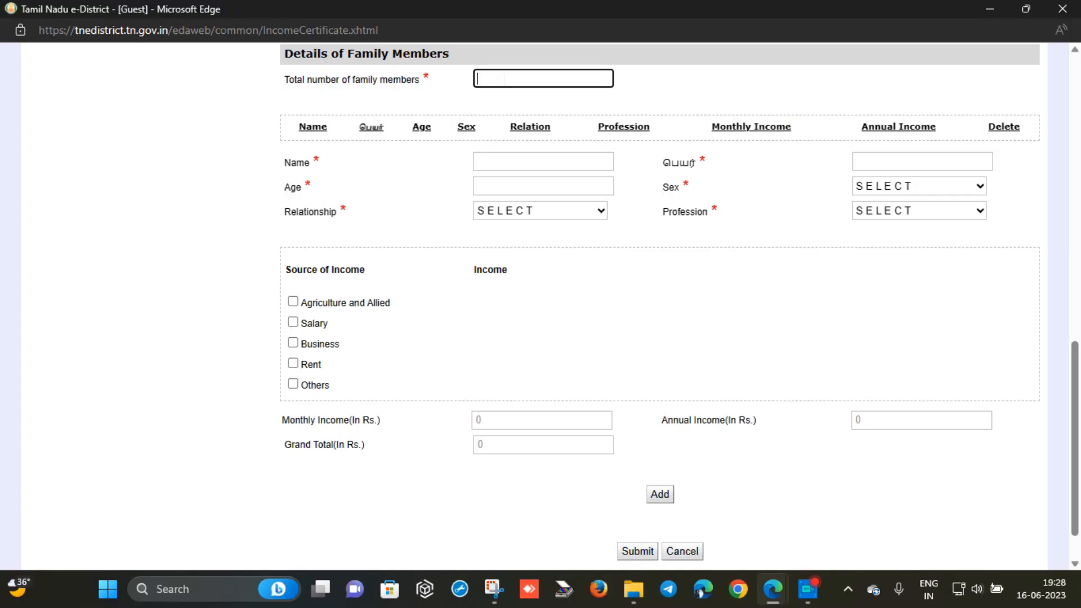
Set the family member count to 4 and enter the father's English and Tamil names and age 50
{"action": "type", "text": "4"}
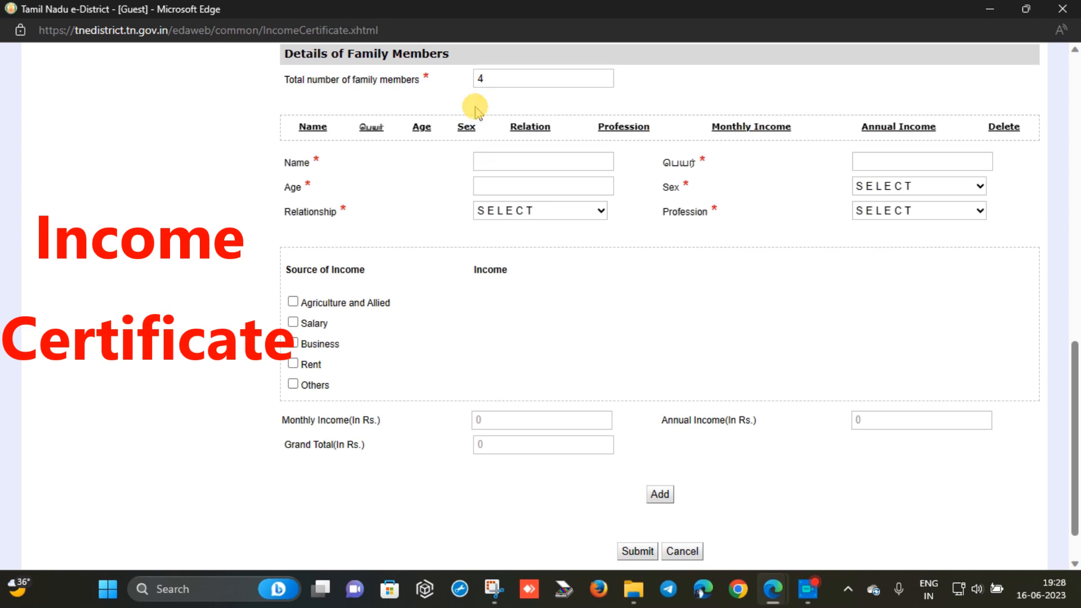
{"action": "left_click", "coordinate": [502, 163]}
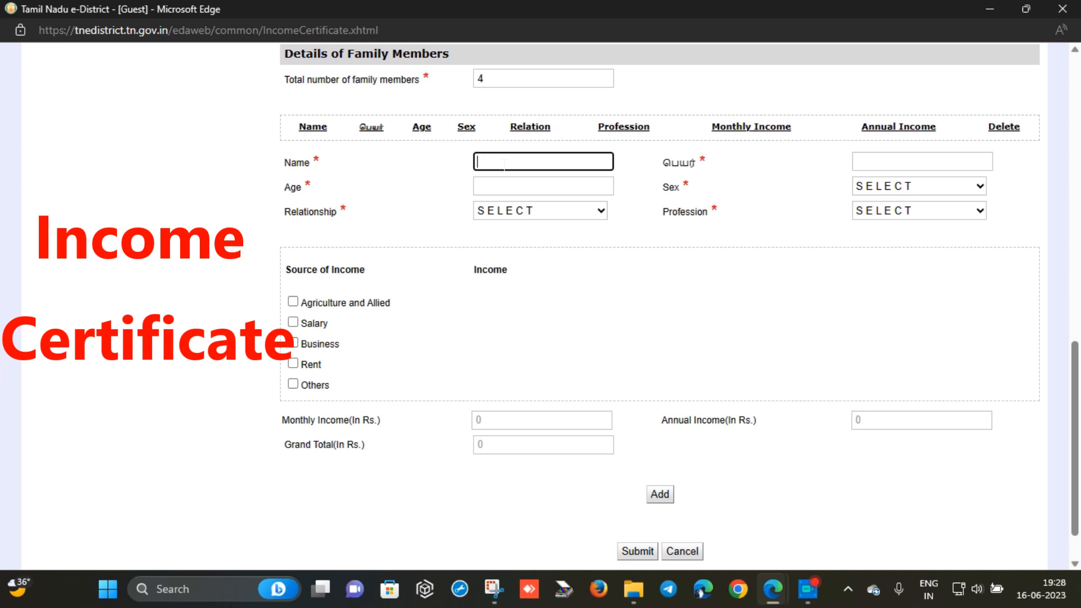
{"action": "type", "text": "Father name eng"}
{"action": "key", "text": "Tab"}
{"action": "type", "text": "father nam"}
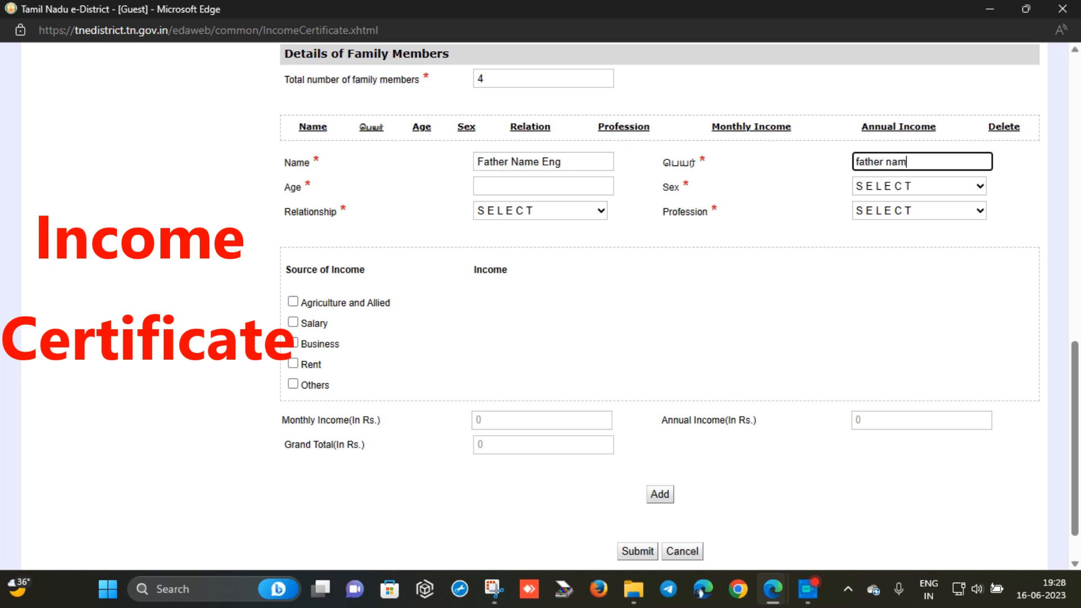
{"action": "type", "text": "e tamil"}
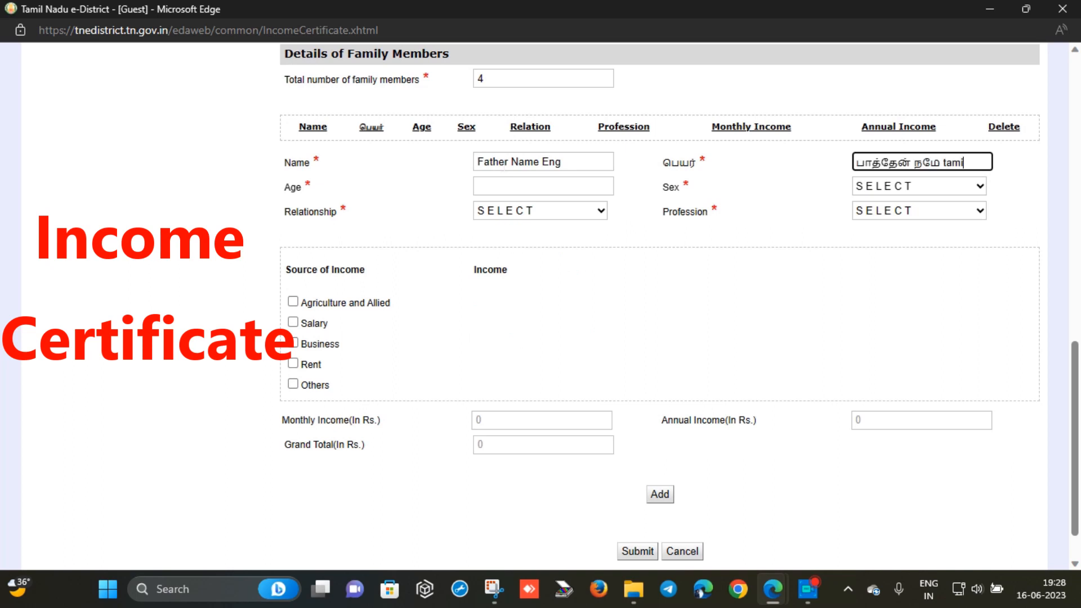
{"action": "left_click", "coordinate": [507, 188]}
{"action": "type", "text": "50"}
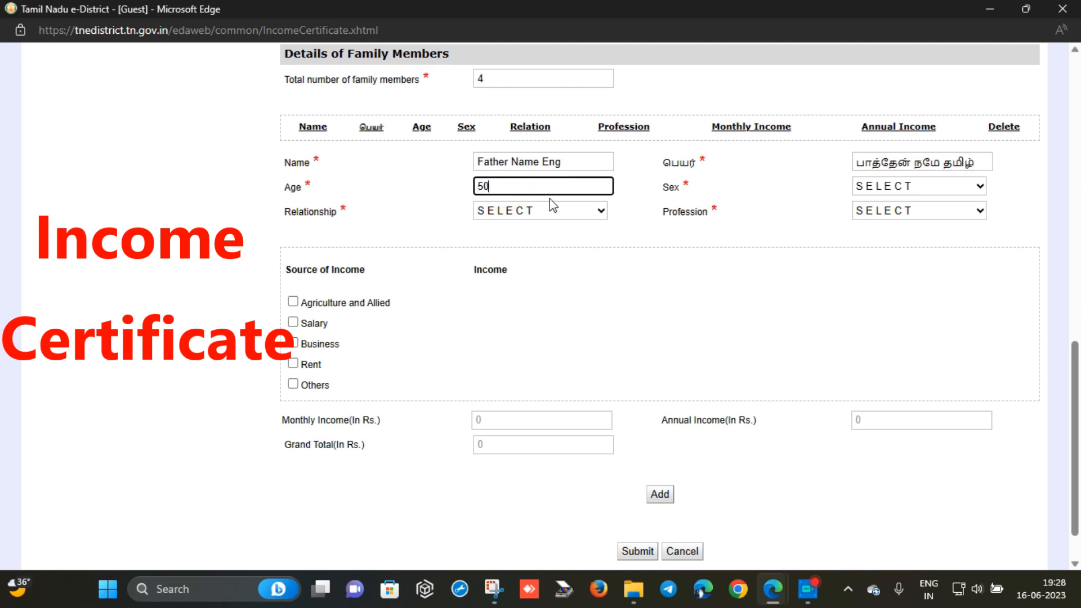
Set the father's sex to Male, relationship Father, profession Private, and tick Agriculture and Allied income
{"action": "left_click", "coordinate": [878, 187]}
{"action": "left_click", "coordinate": [871, 231]}
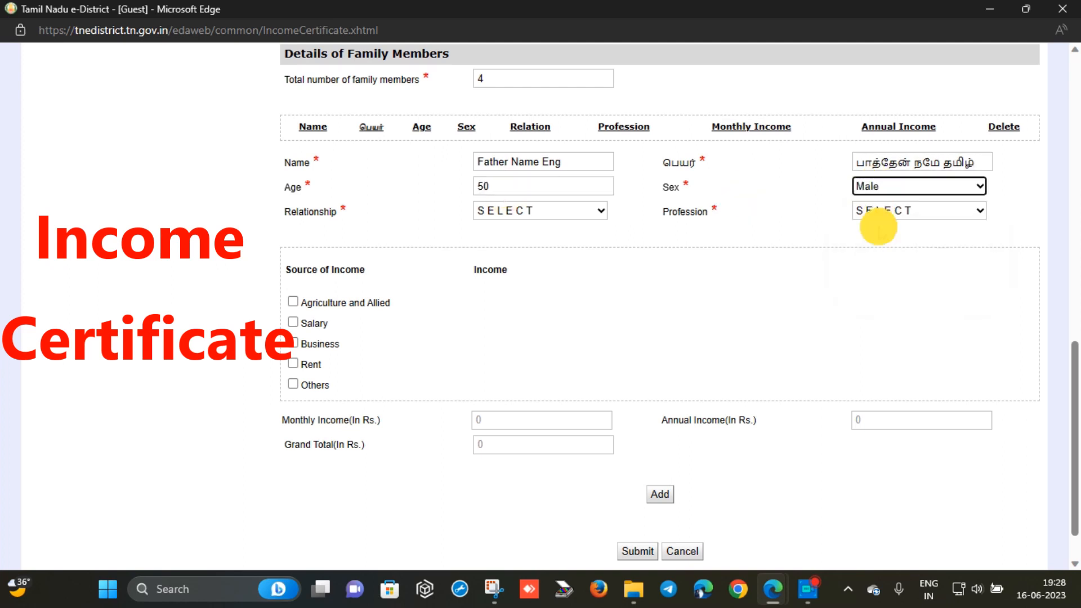
{"action": "left_click", "coordinate": [556, 212]}
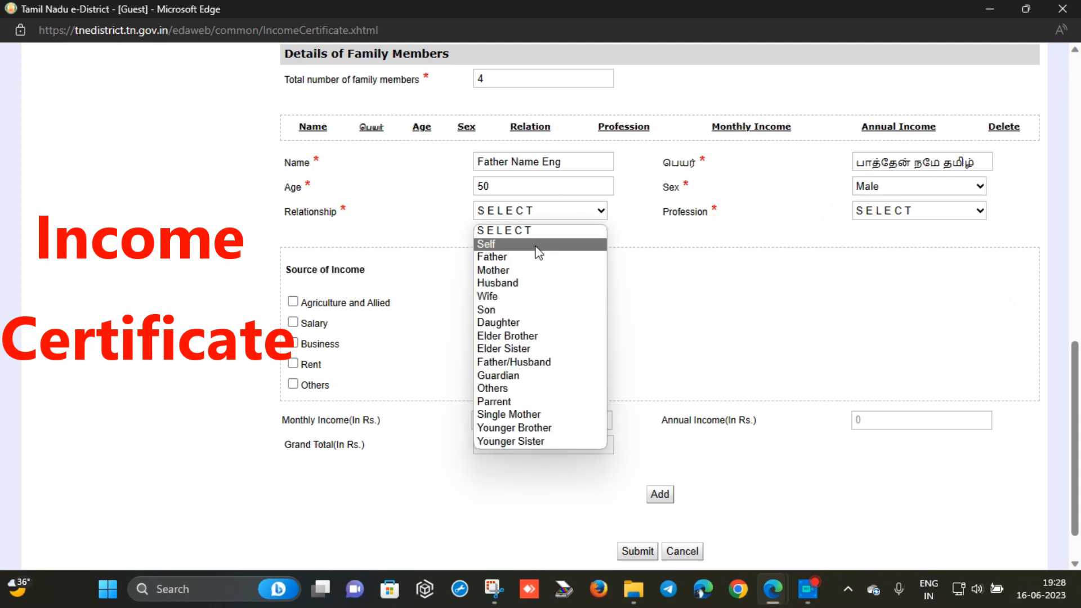
{"action": "left_click", "coordinate": [538, 257]}
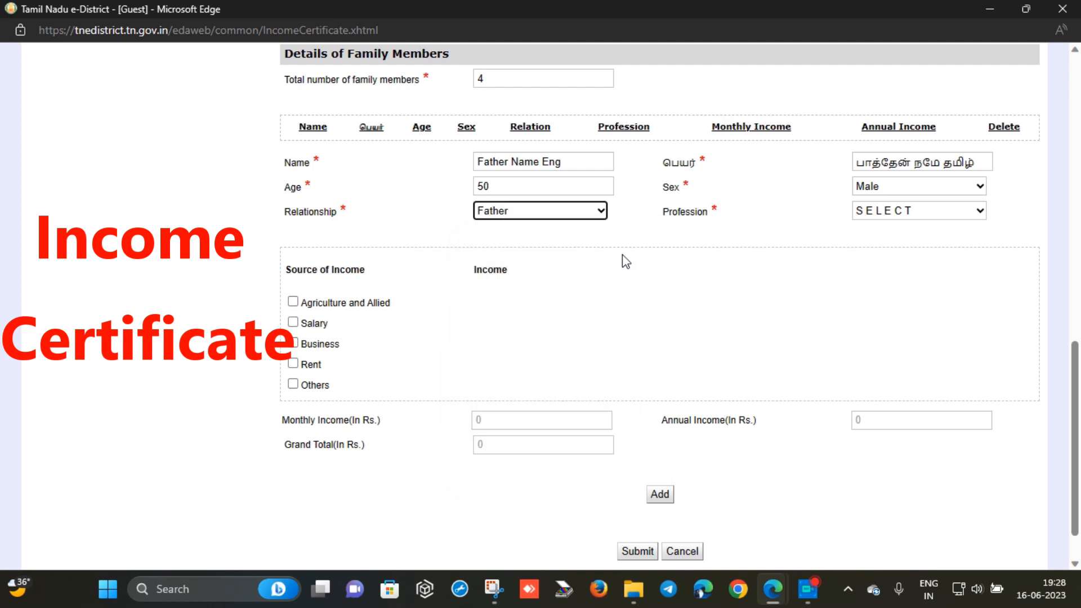
{"action": "left_click", "coordinate": [881, 213]}
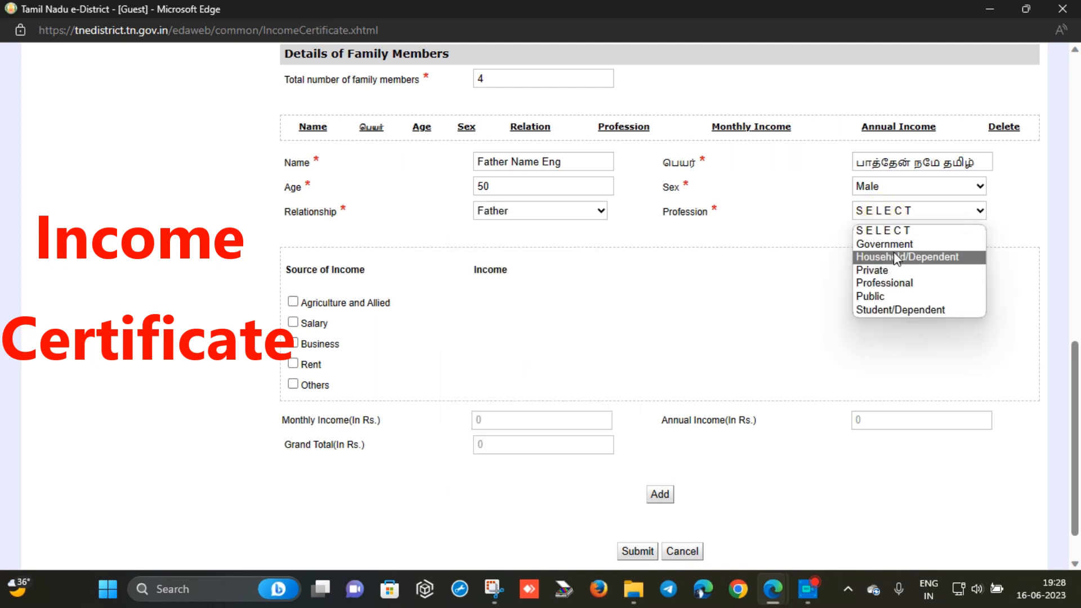
{"action": "left_click", "coordinate": [892, 271]}
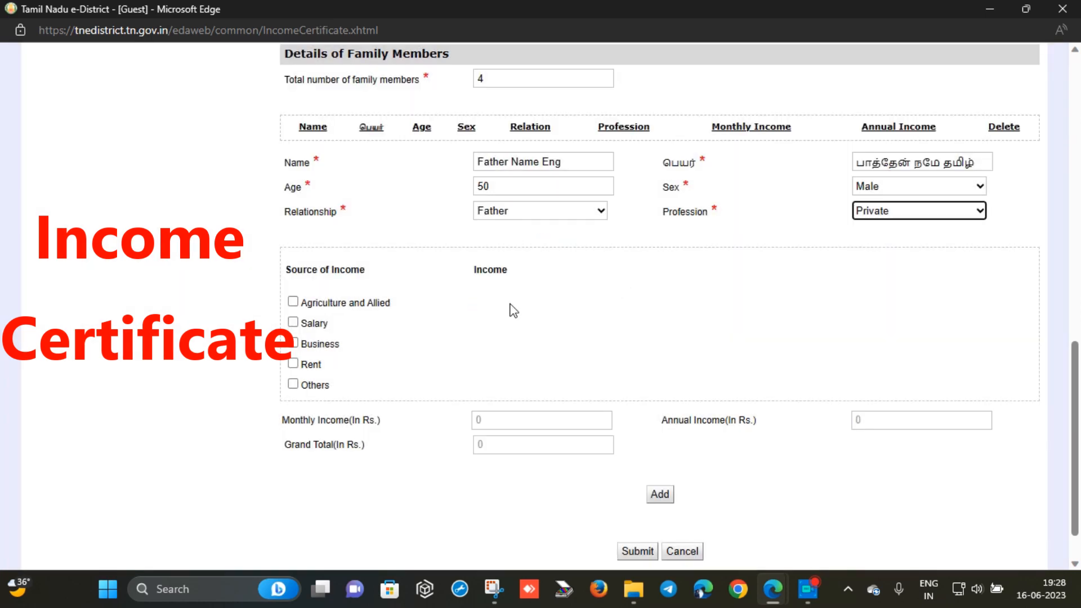
{"action": "left_click", "coordinate": [338, 303]}
Enter agriculture income 1000, salary 10000 and business income 1000 for the father
{"action": "left_click", "coordinate": [483, 300]}
{"action": "type", "text": "1000"}
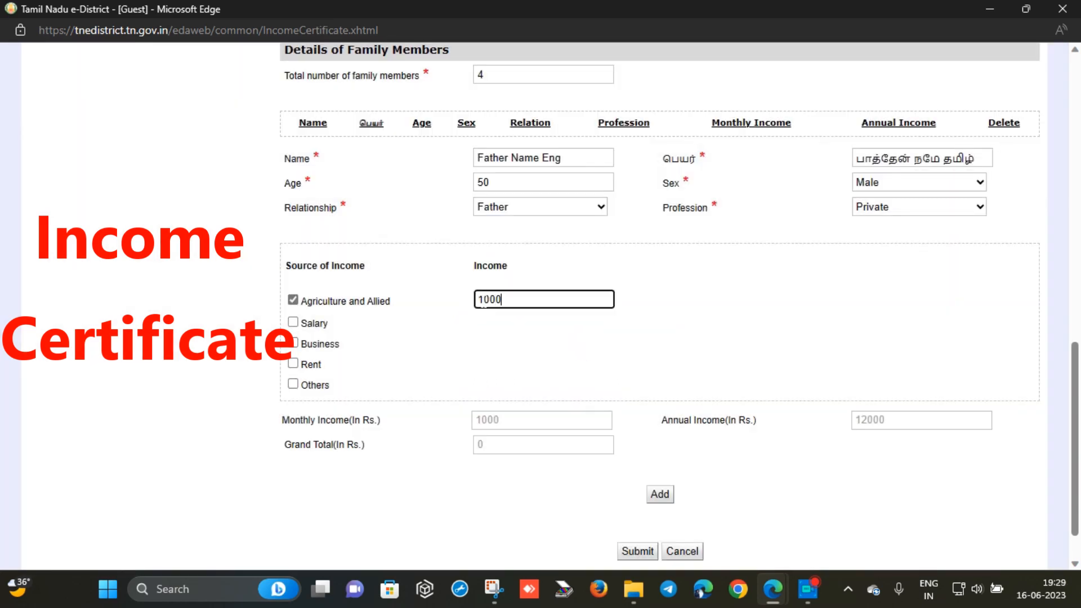
{"action": "left_click", "coordinate": [293, 323]}
{"action": "left_click", "coordinate": [514, 318]}
{"action": "type", "text": "100000"}
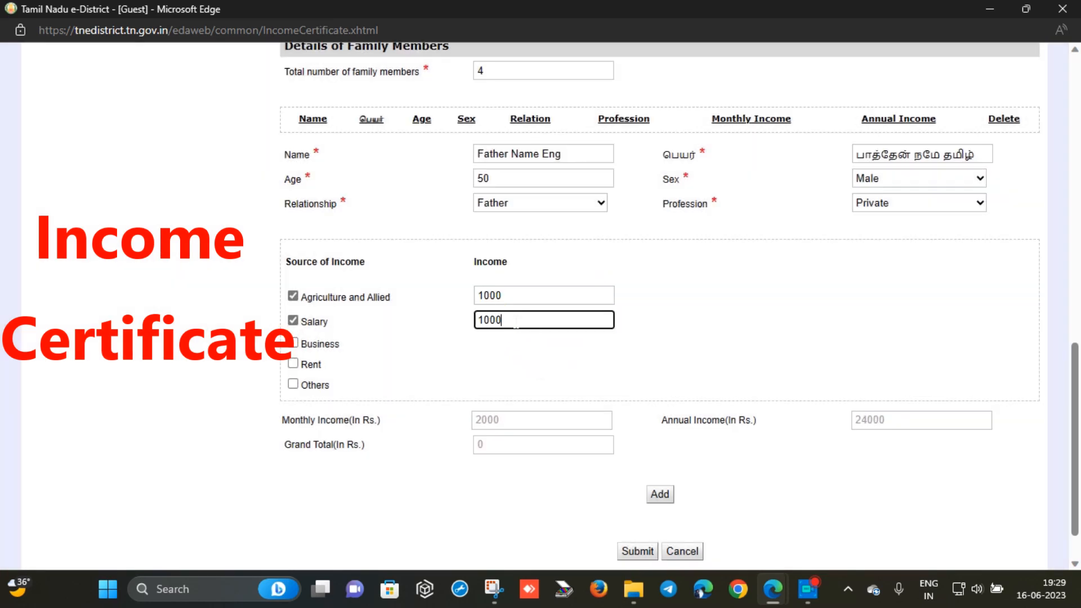
{"action": "key", "text": "BackSpace"}
{"action": "left_click", "coordinate": [293, 344]}
{"action": "key", "text": "Tab"}
{"action": "type", "text": "1000"}
Add rent 1000 and other income 1000 described as kooli, then add the father to the list
{"action": "left_click", "coordinate": [293, 363]}
{"action": "left_click", "coordinate": [515, 363]}
{"action": "type", "text": "1000"}
{"action": "left_click", "coordinate": [293, 384]}
{"action": "left_click", "coordinate": [498, 359]}
{"action": "type", "text": "1000"}
{"action": "left_click", "coordinate": [500, 384]}
{"action": "type", "text": "kooli"}
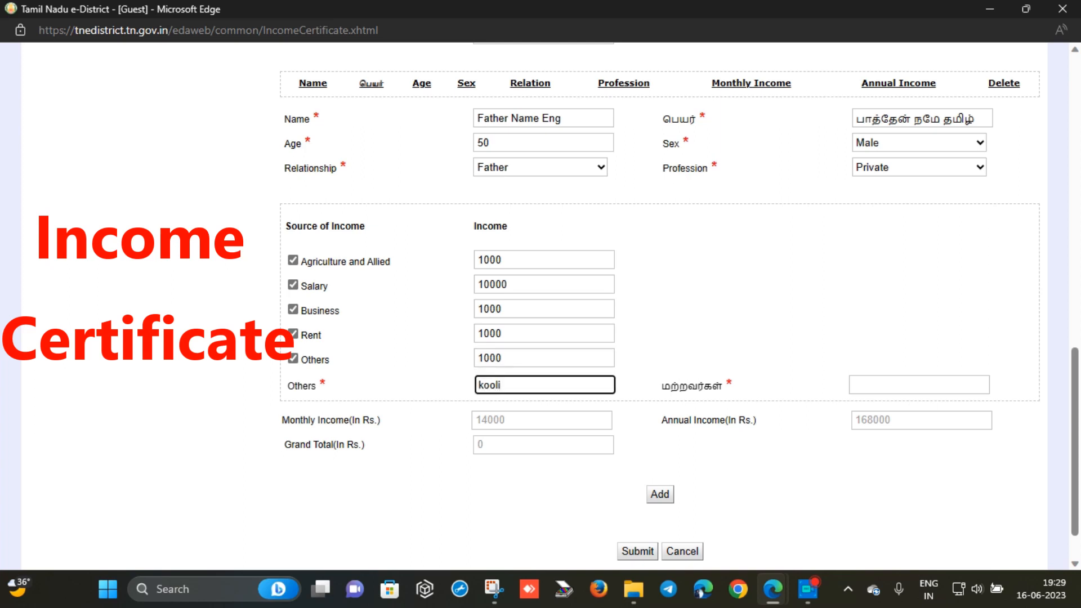
{"action": "left_click", "coordinate": [900, 385]}
{"action": "type", "text": "kooli"}
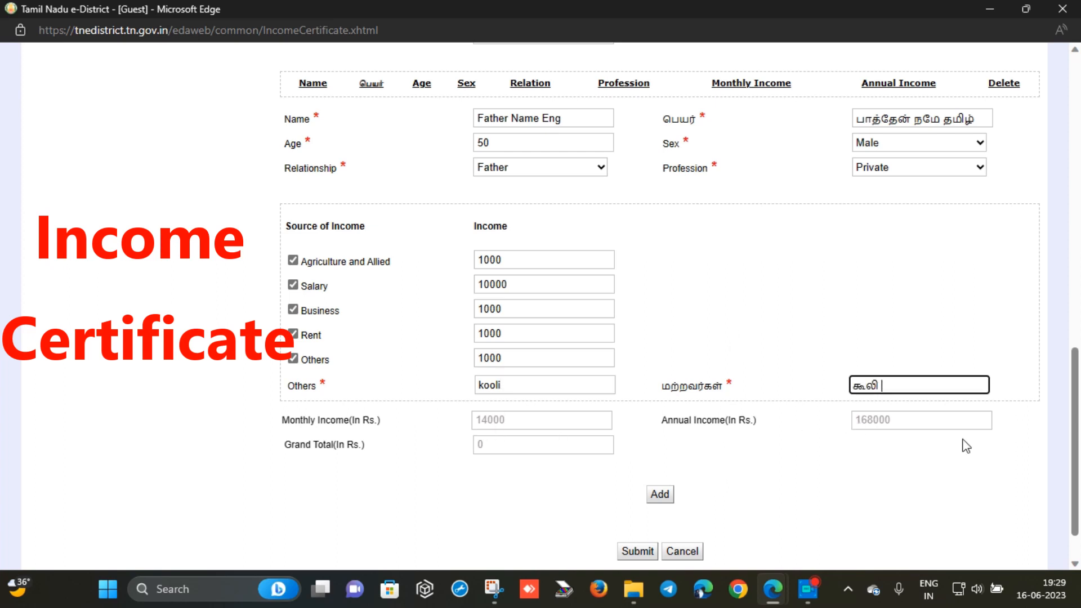
{"action": "left_click", "coordinate": [655, 497]}
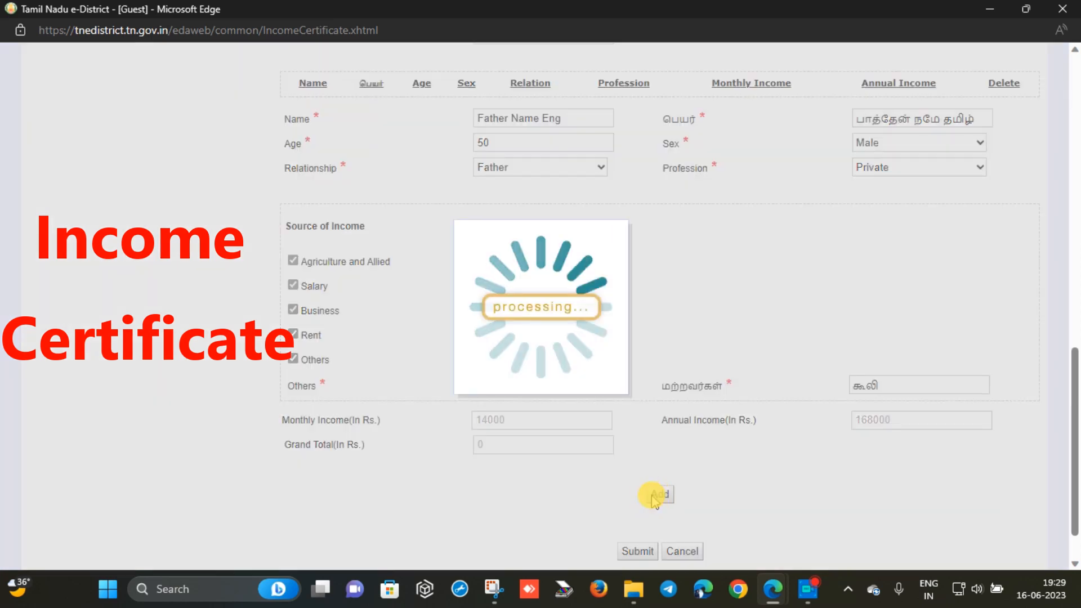
Enter the mother's English and Tamil names and age 45
{"action": "left_click", "coordinate": [478, 161]}
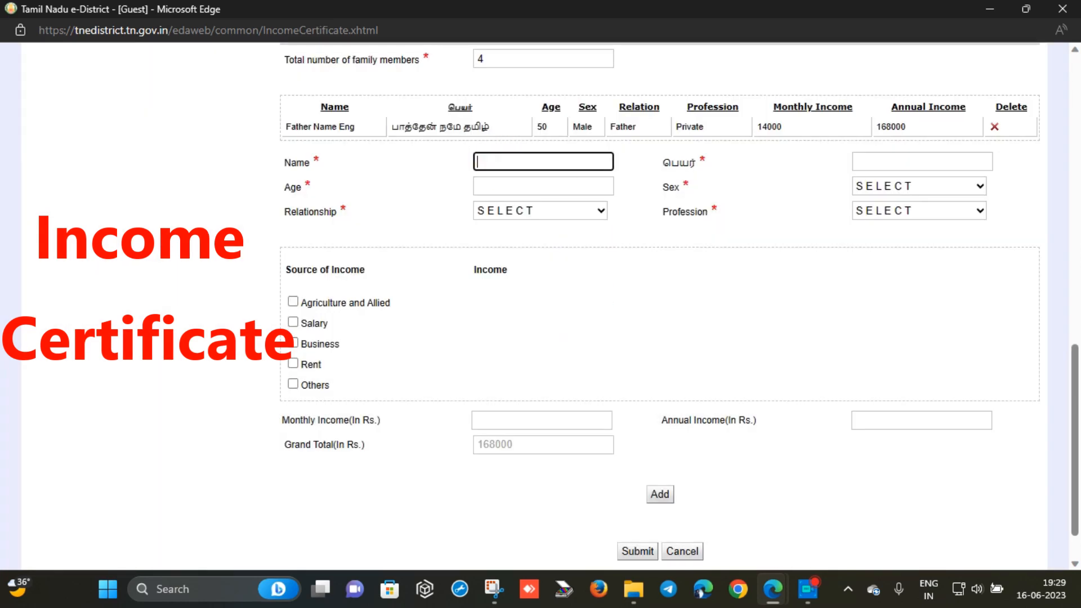
{"action": "type", "text": "mother name"}
{"action": "key", "text": "Tab"}
{"action": "type", "text": "no"}
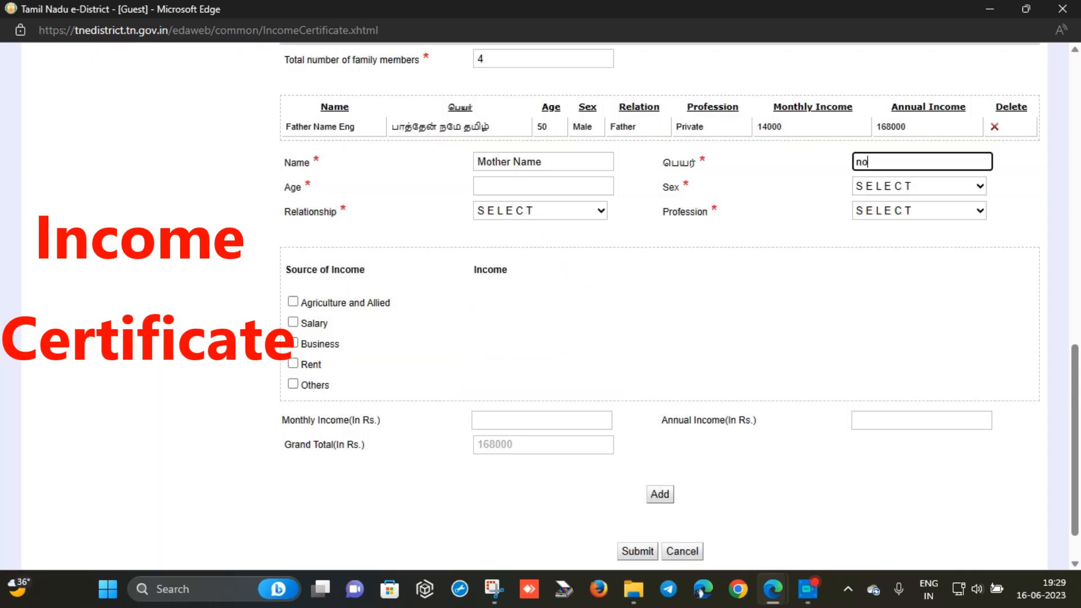
{"action": "type", "text": "ther name"}
{"action": "key", "text": "Tab"}
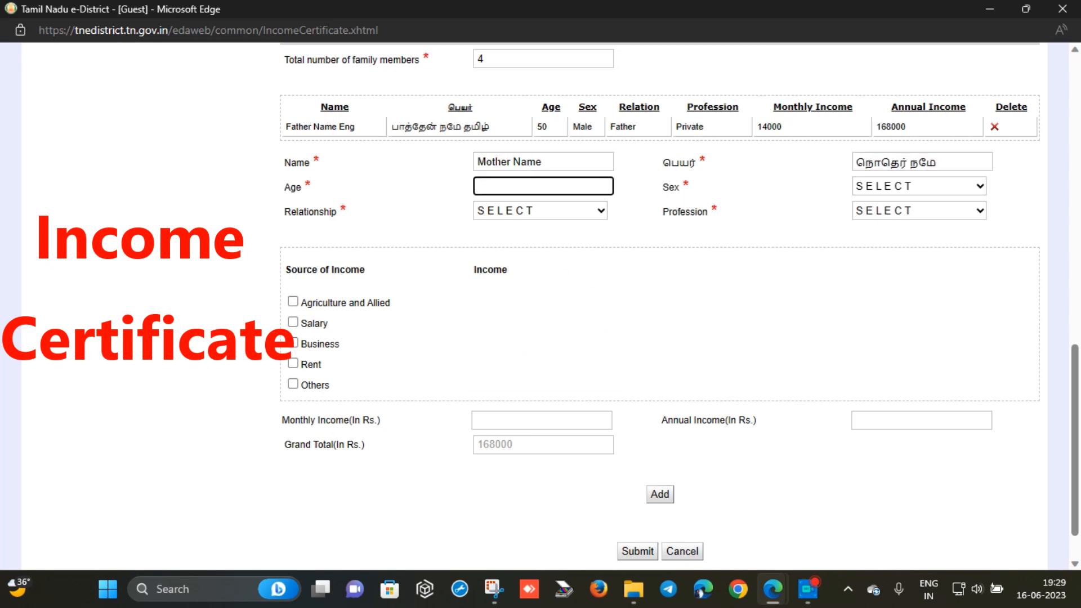
{"action": "type", "text": "45"}
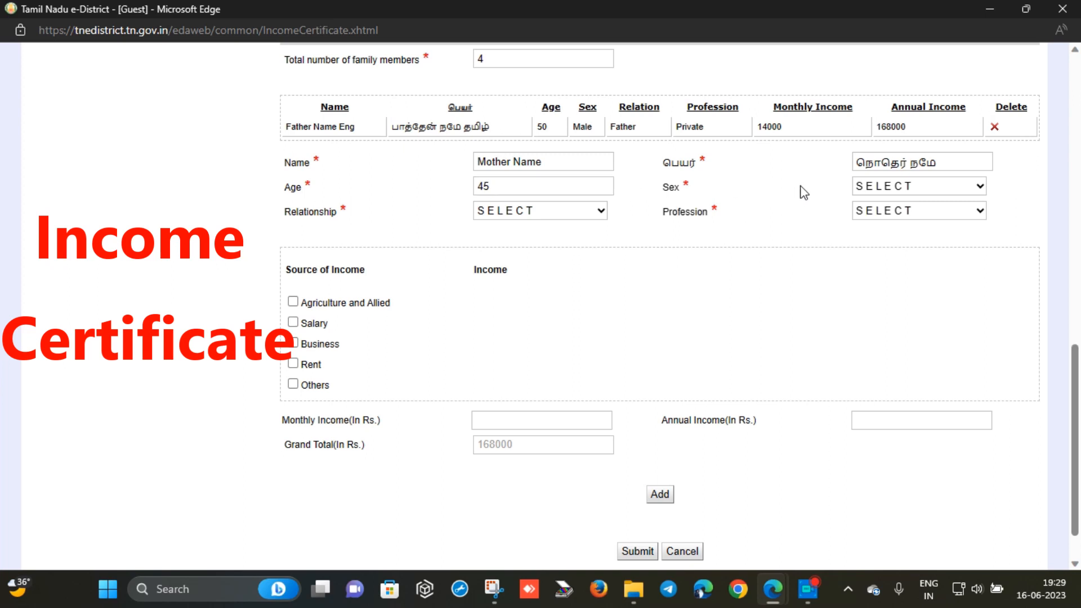
Set the mother as Female, relationship Mother, profession Household/Dependent, and add her to the table
{"action": "left_click", "coordinate": [912, 189]}
{"action": "left_click", "coordinate": [900, 220]}
{"action": "left_click", "coordinate": [549, 213]}
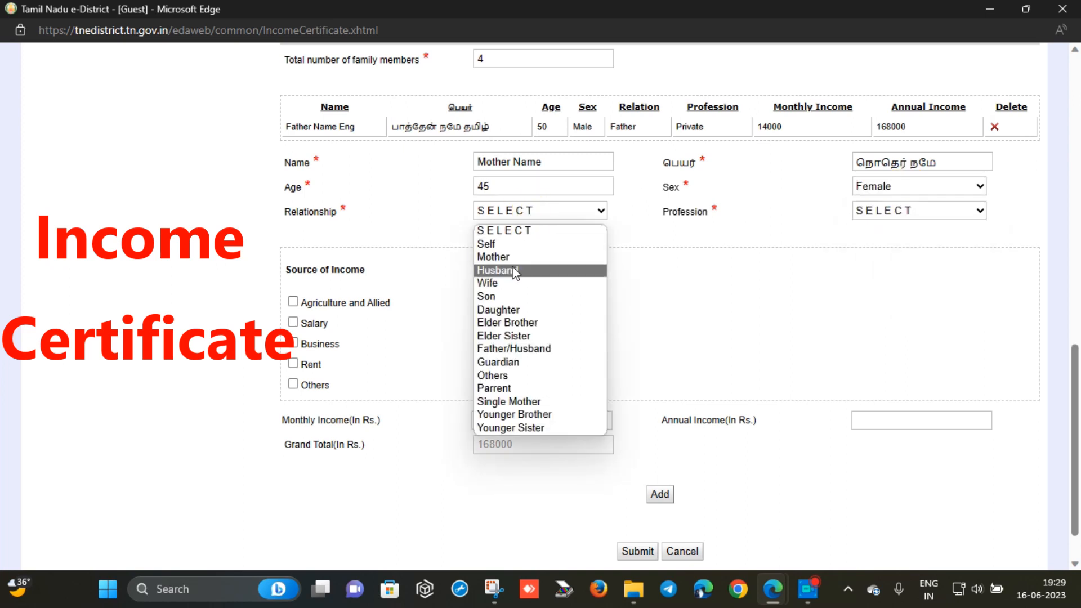
{"action": "left_click", "coordinate": [512, 257]}
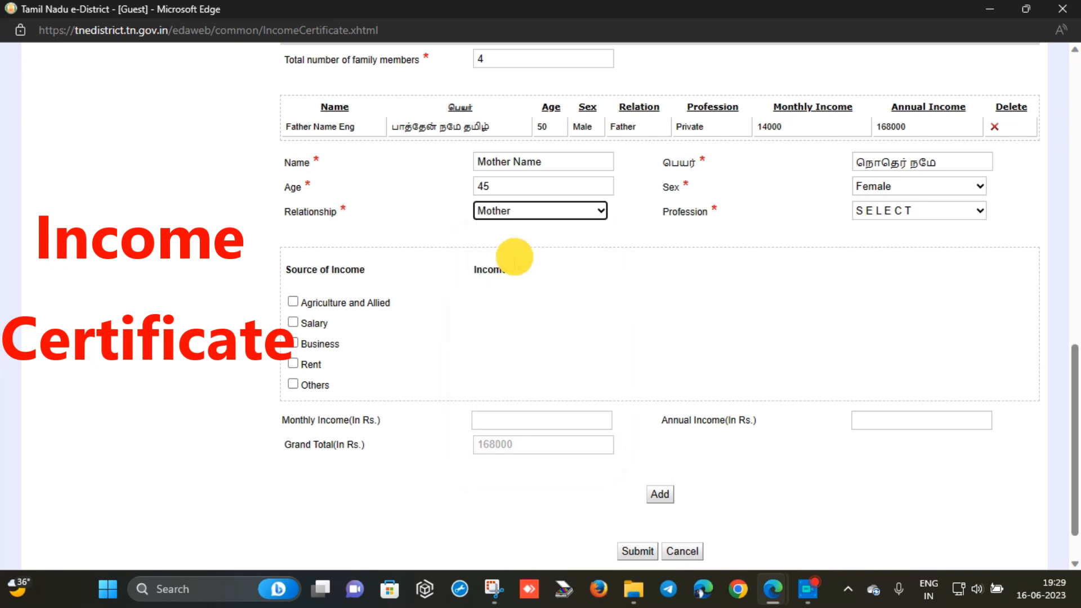
{"action": "left_click", "coordinate": [855, 212]}
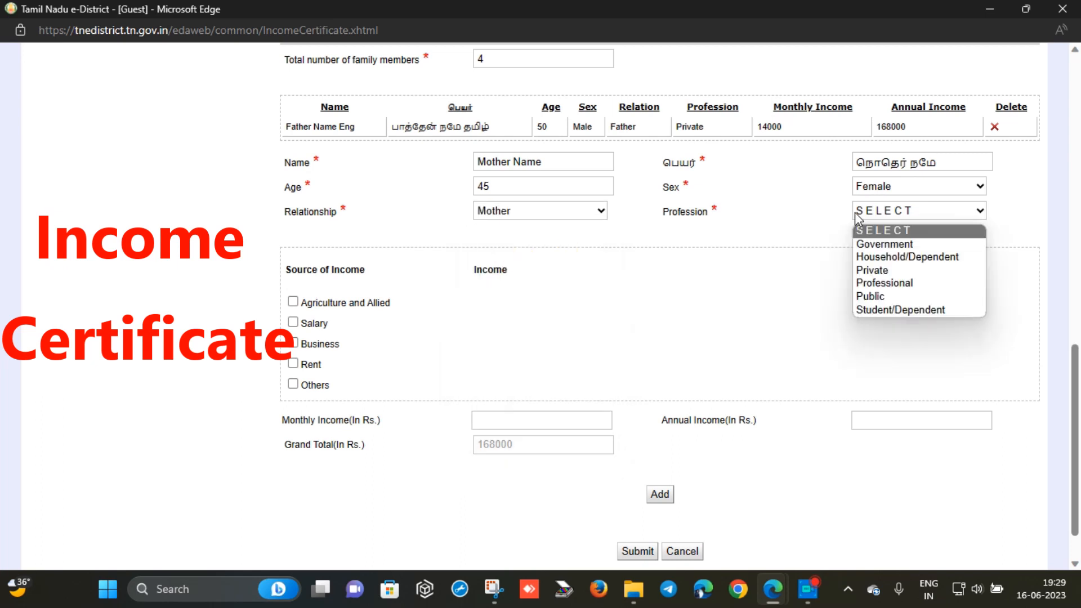
{"action": "left_click", "coordinate": [888, 257]}
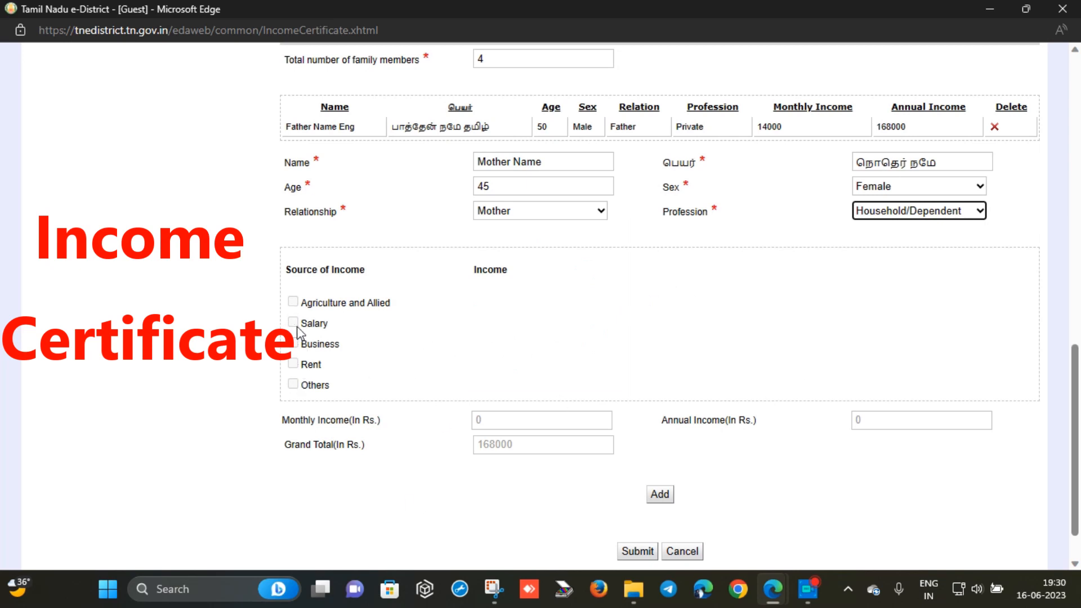
{"action": "left_click", "coordinate": [665, 499]}
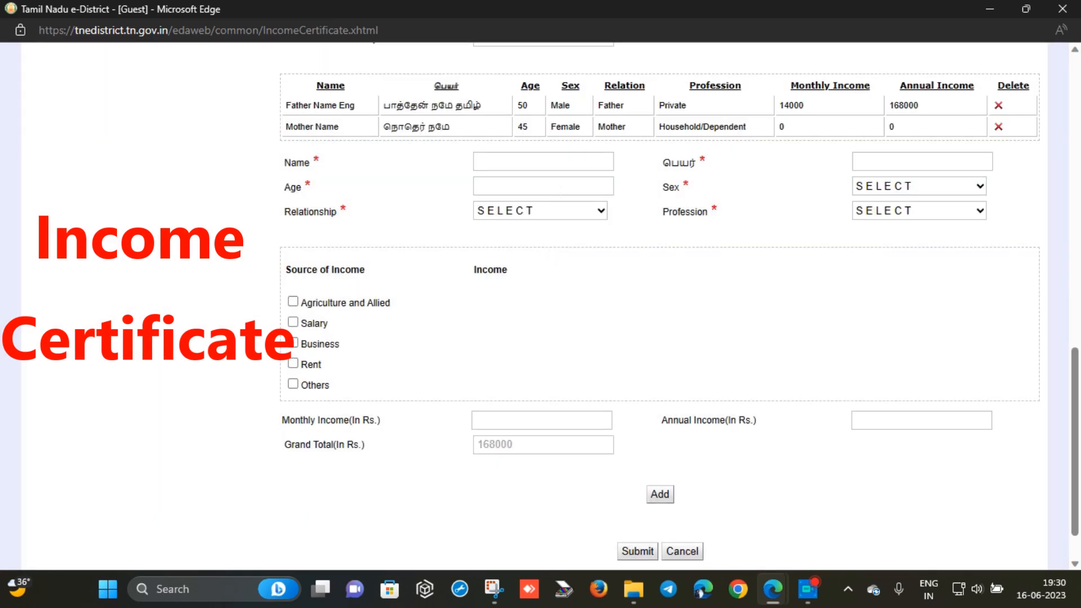
Enter the brother's name 'brother name', Tamil name and age 18
{"action": "left_click", "coordinate": [514, 163]}
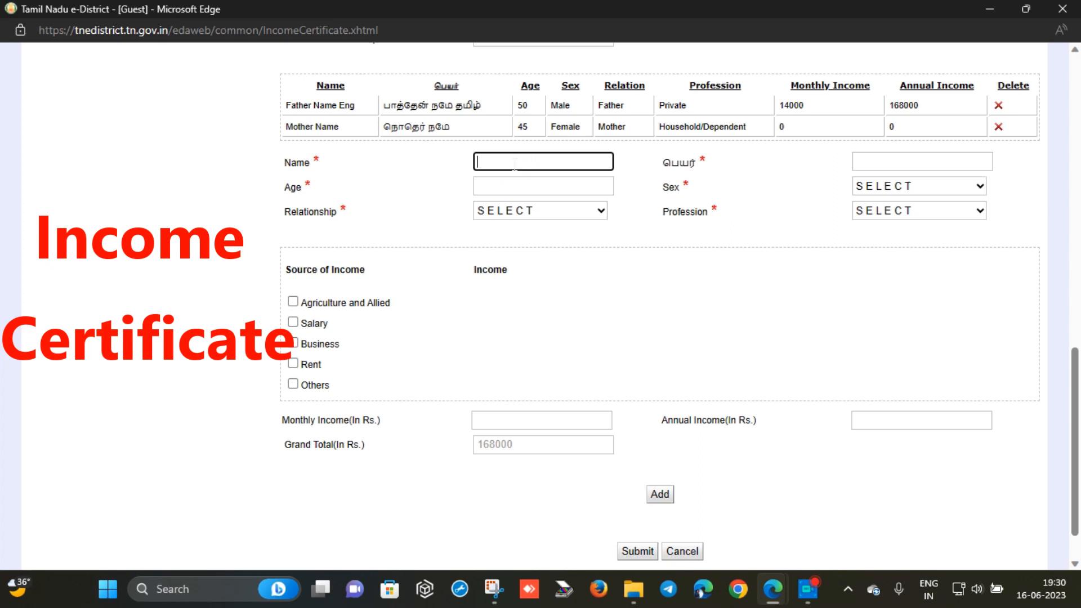
{"action": "type", "text": "brto"}
{"action": "key", "text": "BackSpace"}
{"action": "key", "text": "BackSpace"}
{"action": "type", "text": "other name"}
{"action": "key", "text": "Tab"}
{"action": "type", "text": "brother"}
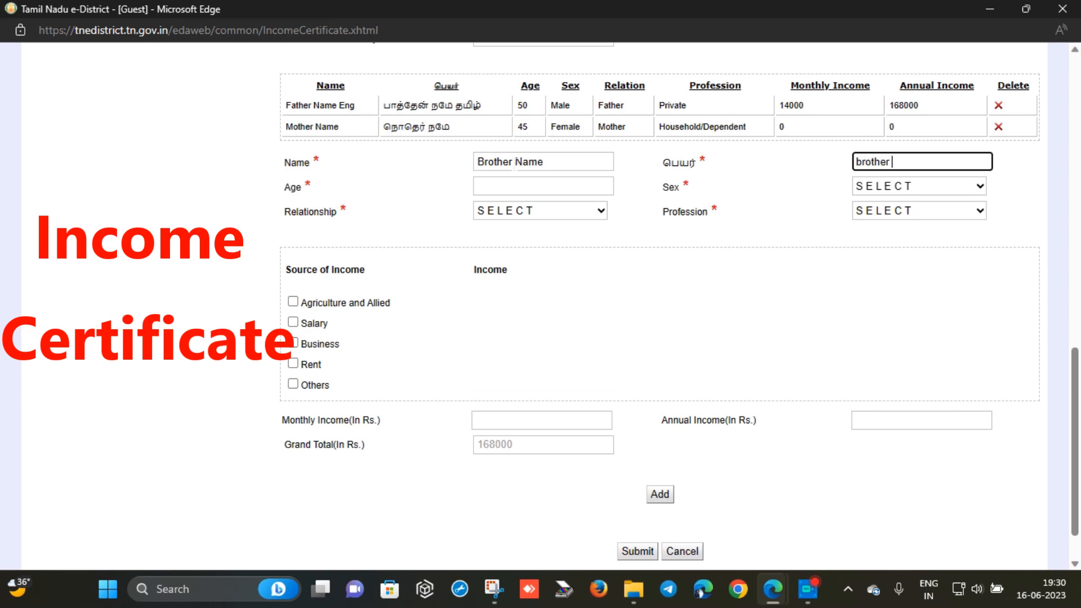
{"action": "key", "text": "Tab"}
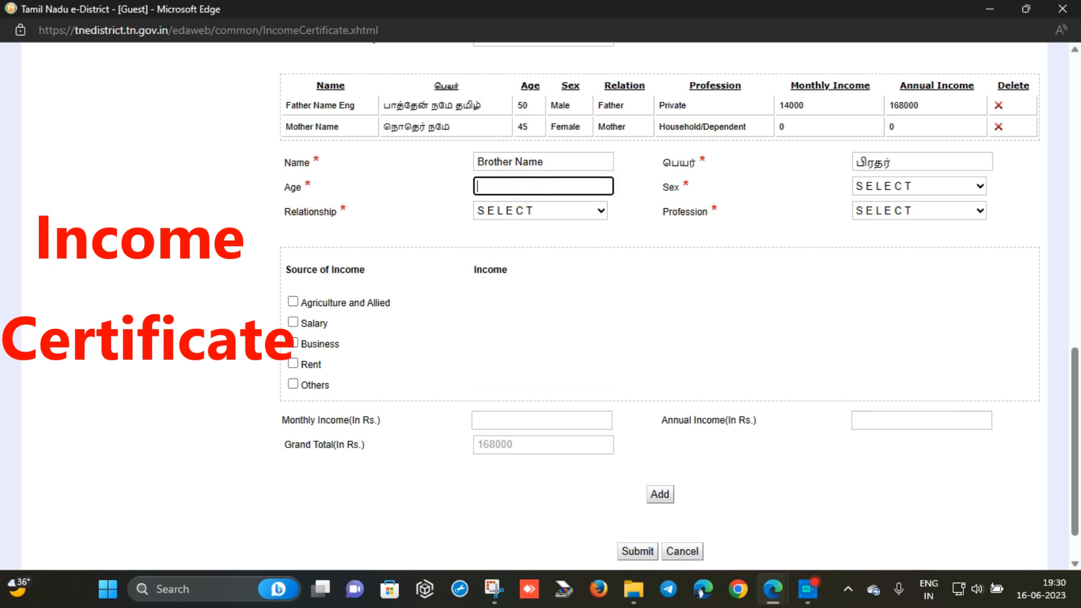
{"action": "type", "text": "2"}
{"action": "key", "text": "BackSpace"}
{"action": "type", "text": "18"}
Set the brother as Male, Elder Brother, Student/Dependent, and add him to the family table
{"action": "left_click", "coordinate": [903, 186]}
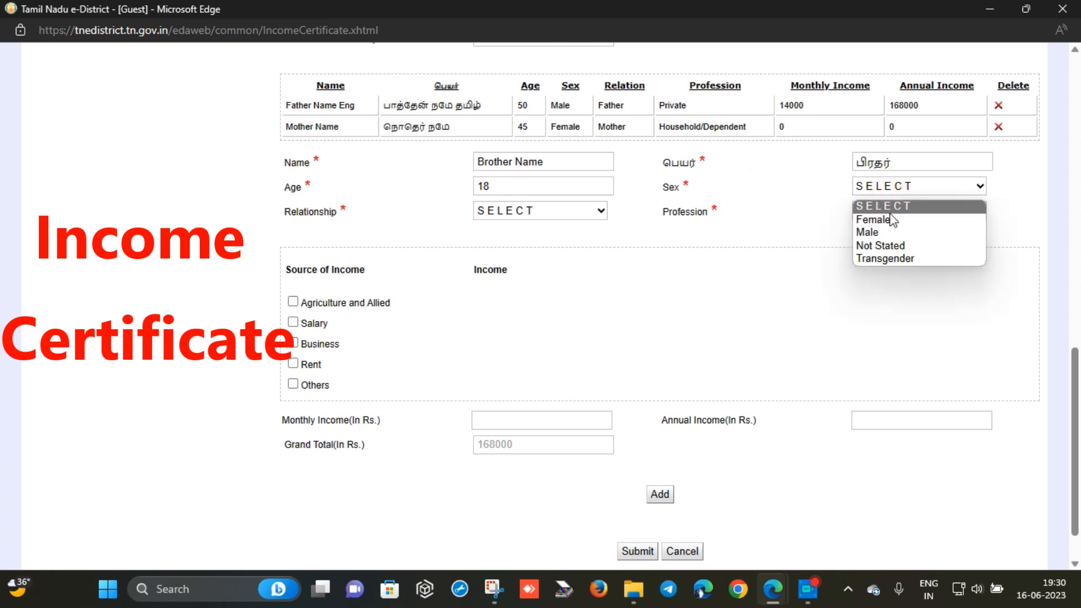
{"action": "left_click", "coordinate": [878, 230]}
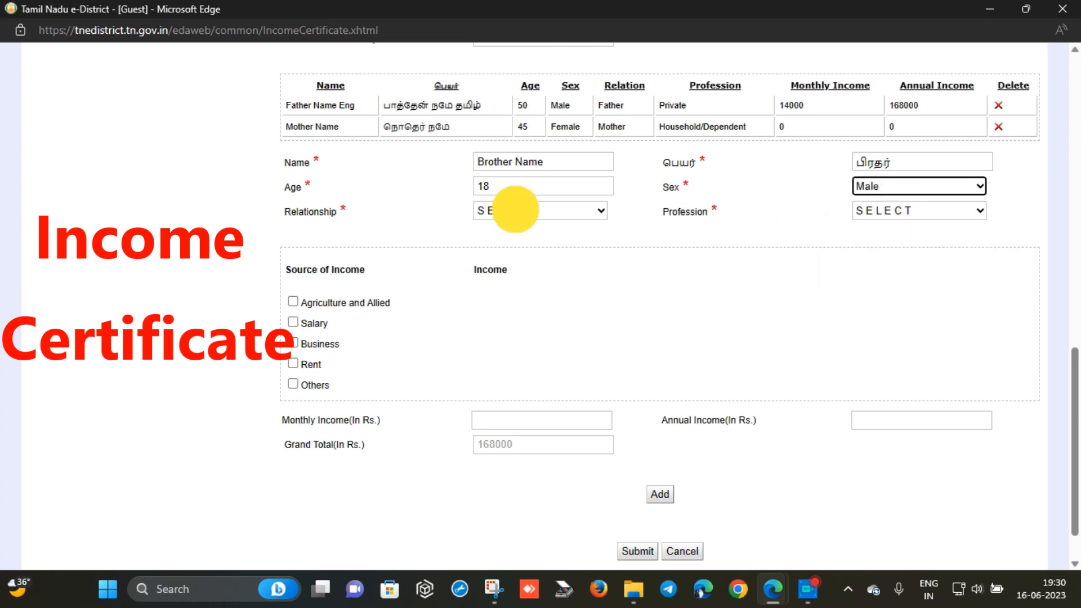
{"action": "left_click", "coordinate": [515, 210]}
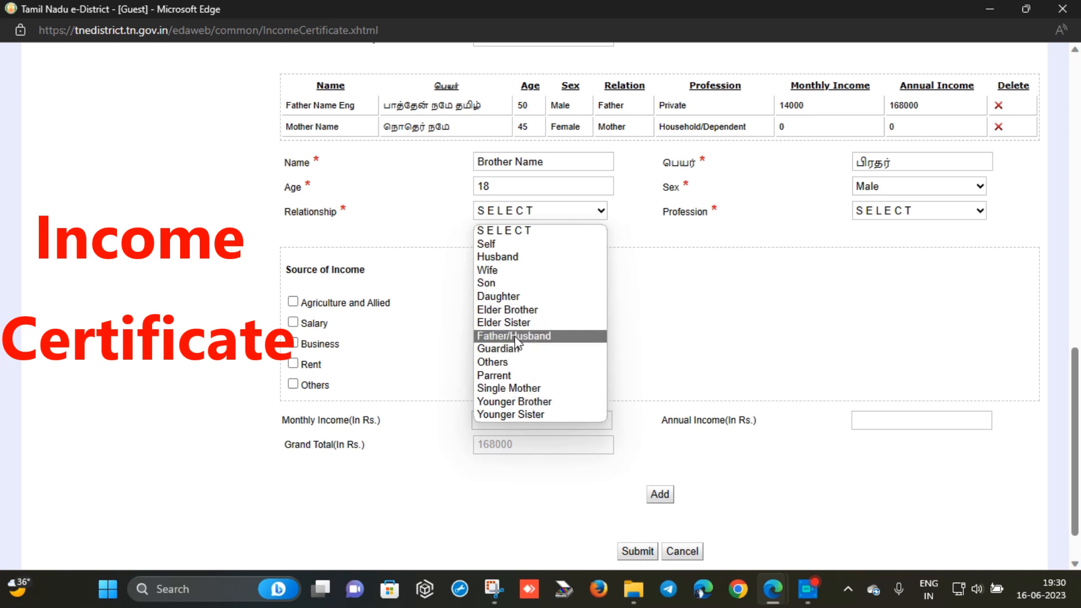
{"action": "left_click", "coordinate": [512, 310]}
{"action": "left_click", "coordinate": [871, 211]}
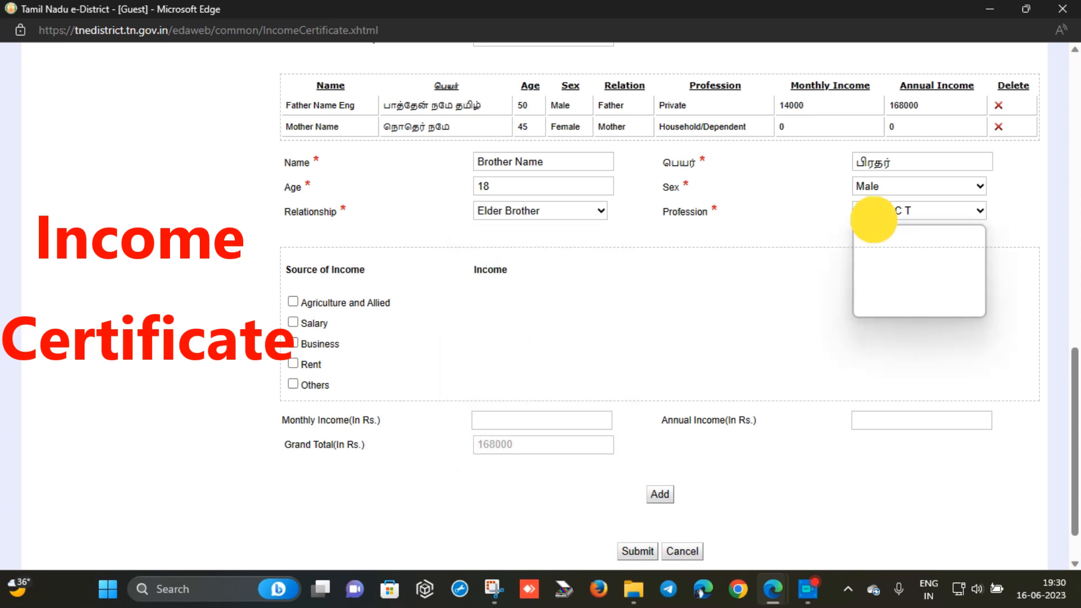
{"action": "left_click", "coordinate": [890, 309]}
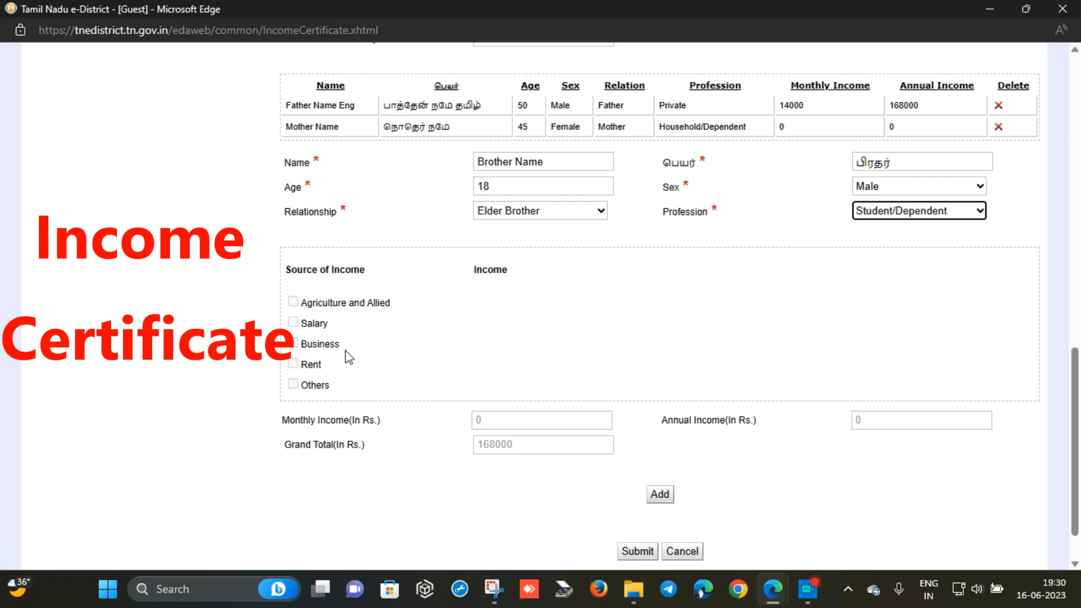
{"action": "left_click", "coordinate": [659, 494]}
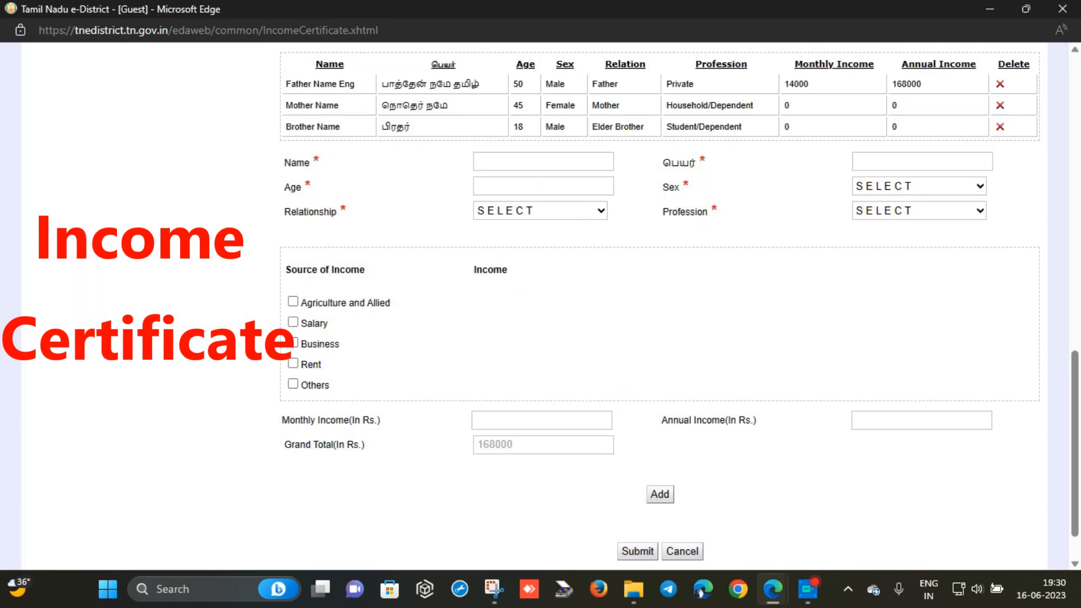
{"action": "left_click", "coordinate": [527, 162]}
Enter 'sister' as the English and Tamil names with age 12
{"action": "type", "text": "sister"}
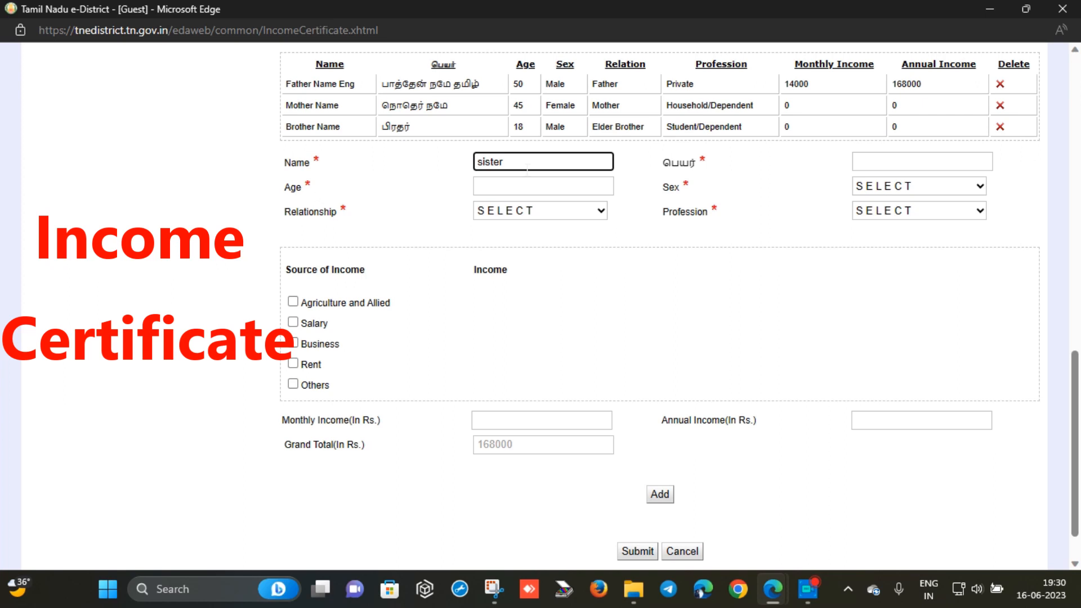
{"action": "left_click", "coordinate": [861, 163]}
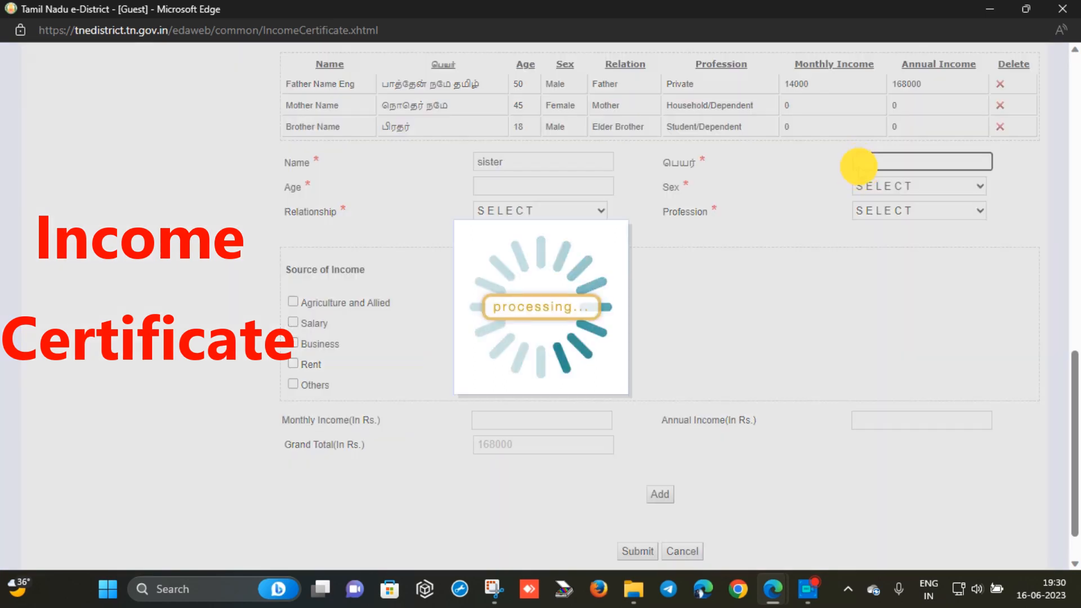
{"action": "type", "text": "sister"}
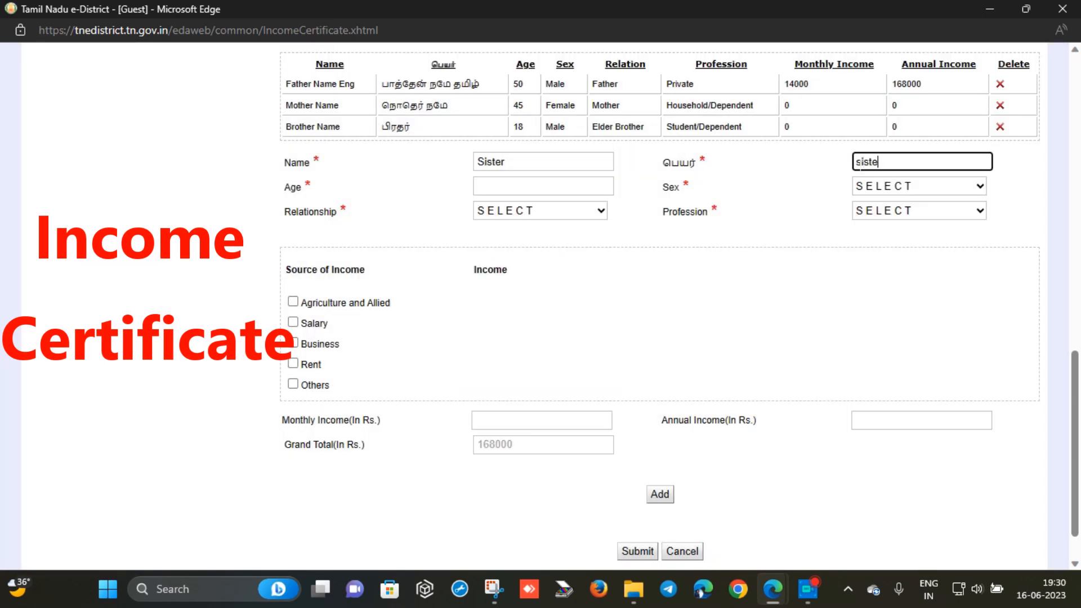
{"action": "left_click", "coordinate": [587, 182]}
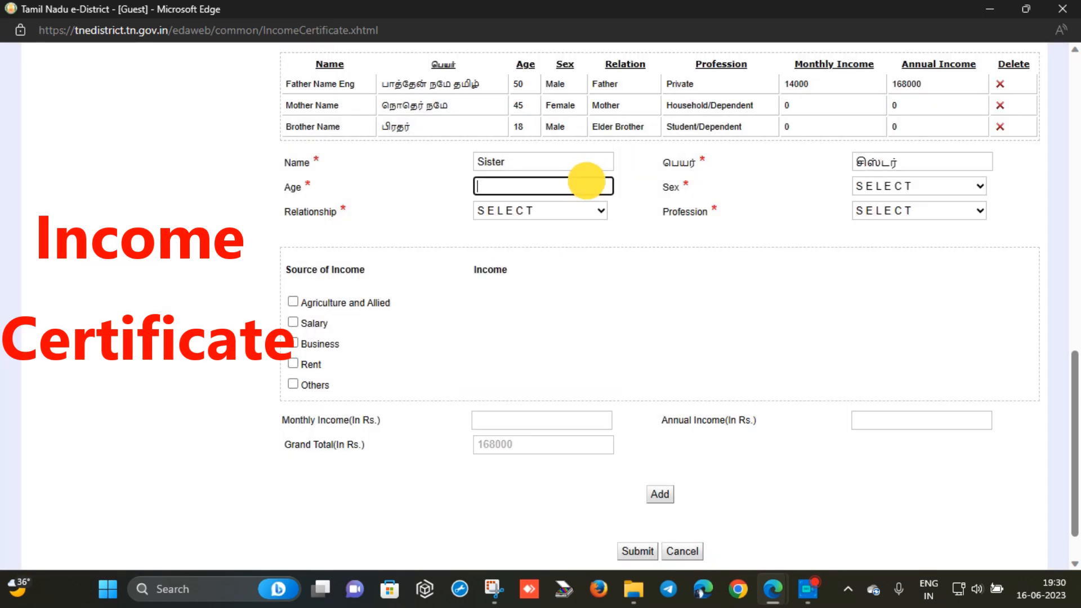
{"action": "type", "text": "12"}
Set the sister as Female, Younger Sister, Student/Dependent, and add her to the family table
{"action": "left_click", "coordinate": [905, 188]}
{"action": "left_click", "coordinate": [885, 226]}
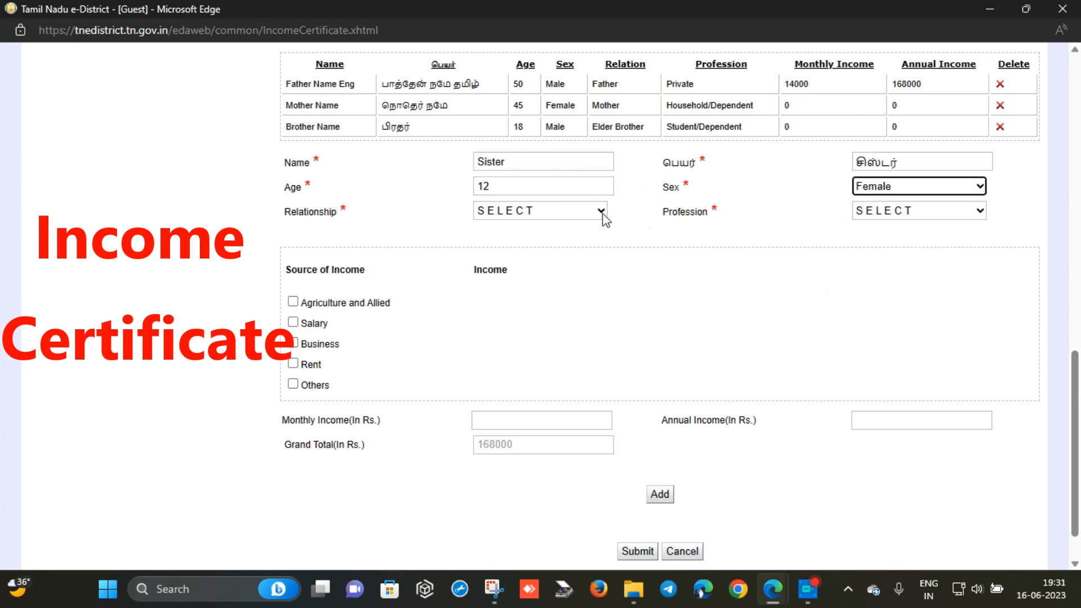
{"action": "left_click", "coordinate": [601, 213]}
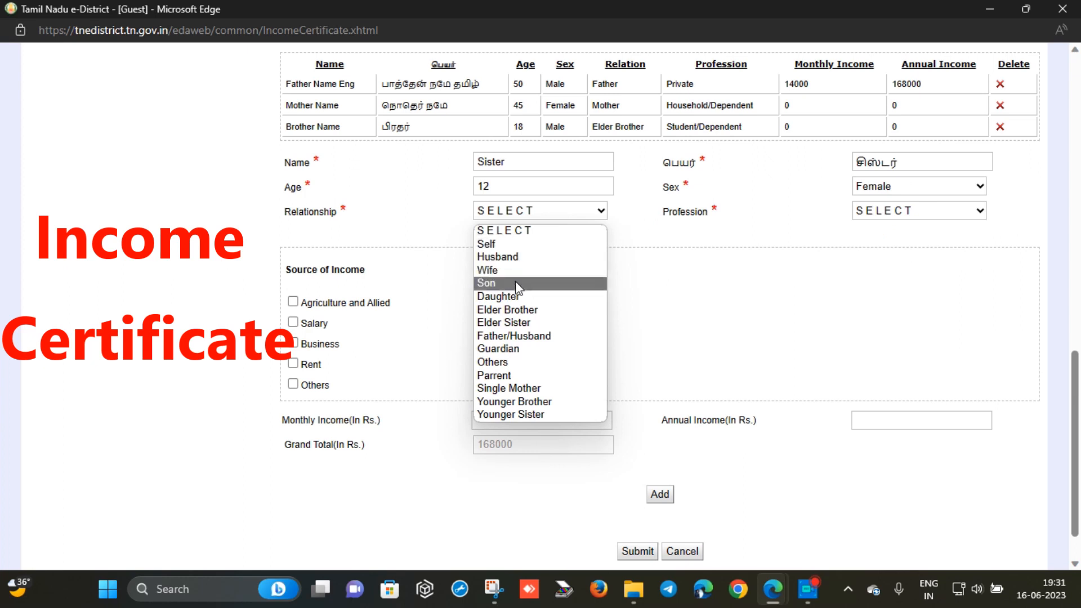
{"action": "left_click", "coordinate": [525, 412]}
{"action": "left_click", "coordinate": [871, 216]}
{"action": "left_click", "coordinate": [876, 309]}
{"action": "left_click", "coordinate": [660, 494]}
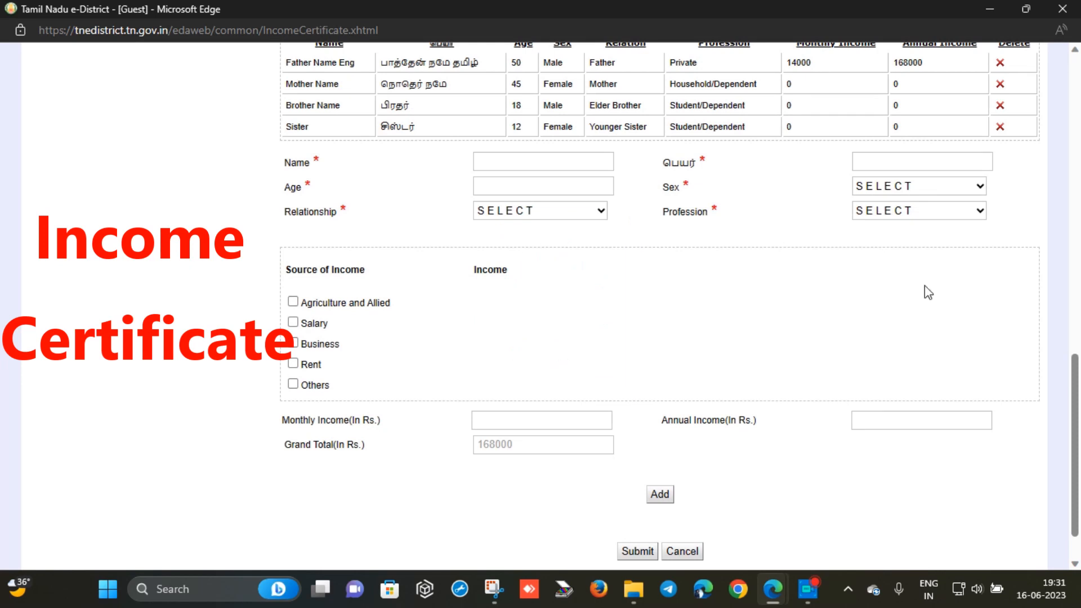
Change the family member count from 4 to 5 and enter 'applicant name' as the next member
{"action": "left_click_drag", "start_coordinate": [1074, 447], "coordinate": [1073, 349]}
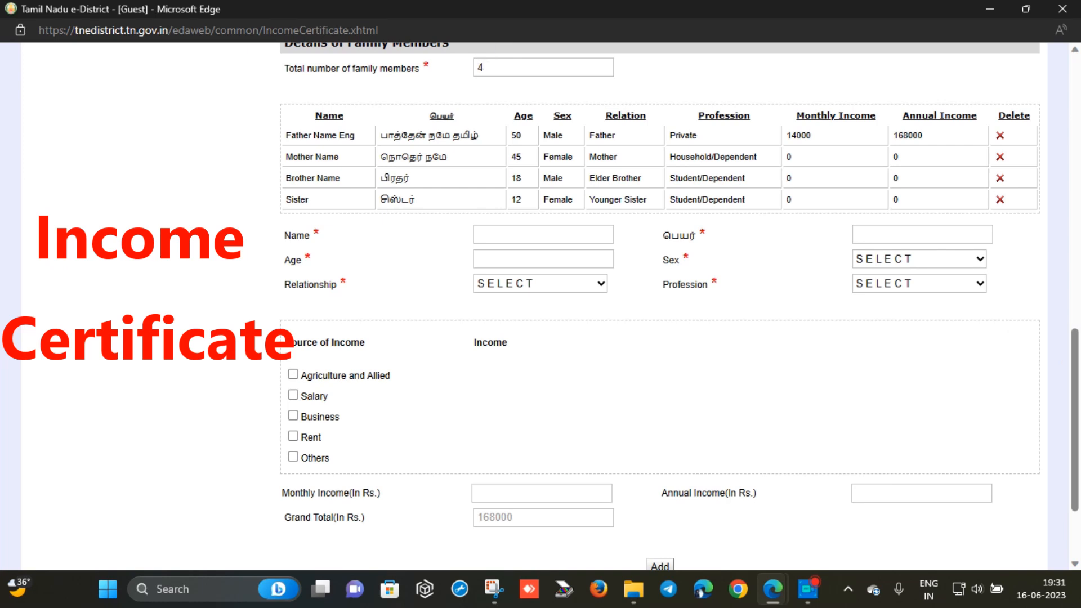
{"action": "left_click", "coordinate": [445, 73]}
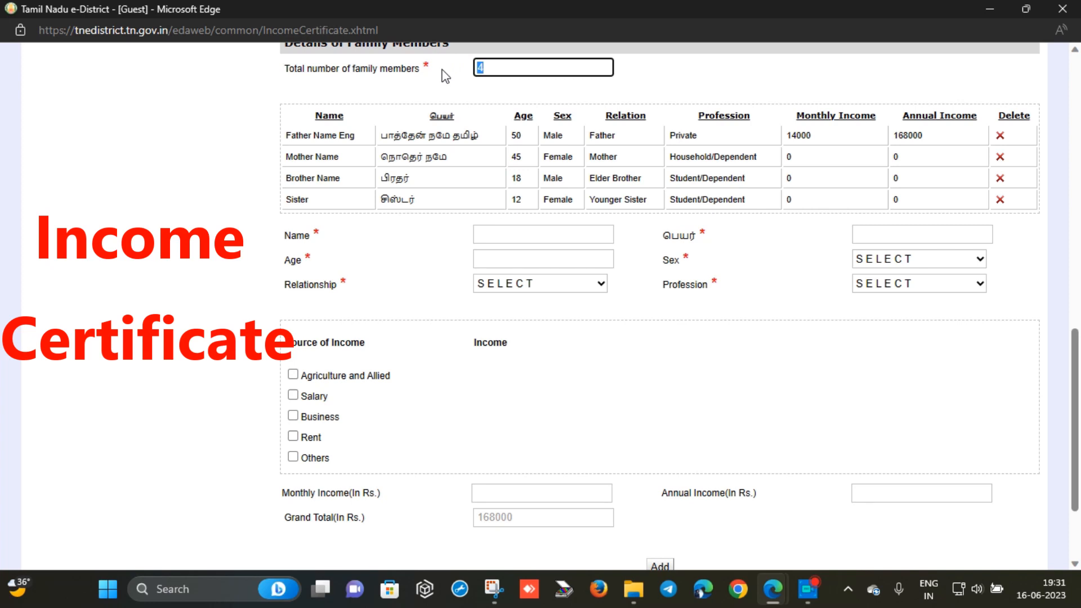
{"action": "type", "text": "5"}
{"action": "left_click", "coordinate": [488, 235]}
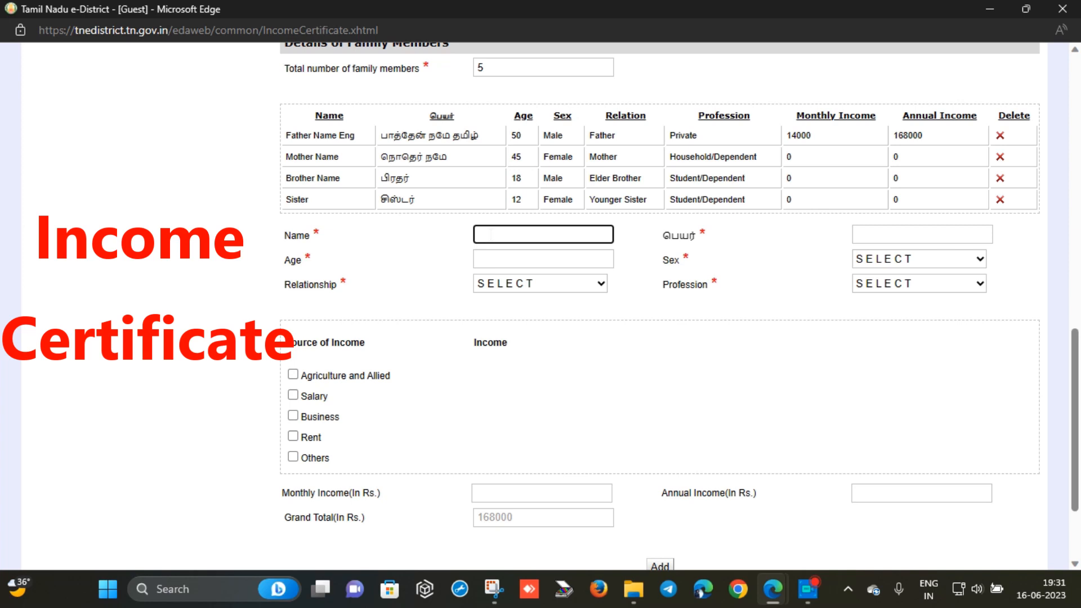
{"action": "type", "text": "applicant name"}
Enter the applicant's Tamil name, age 17 and sex Male
{"action": "key", "text": "Tab"}
{"action": "type", "text": "name"}
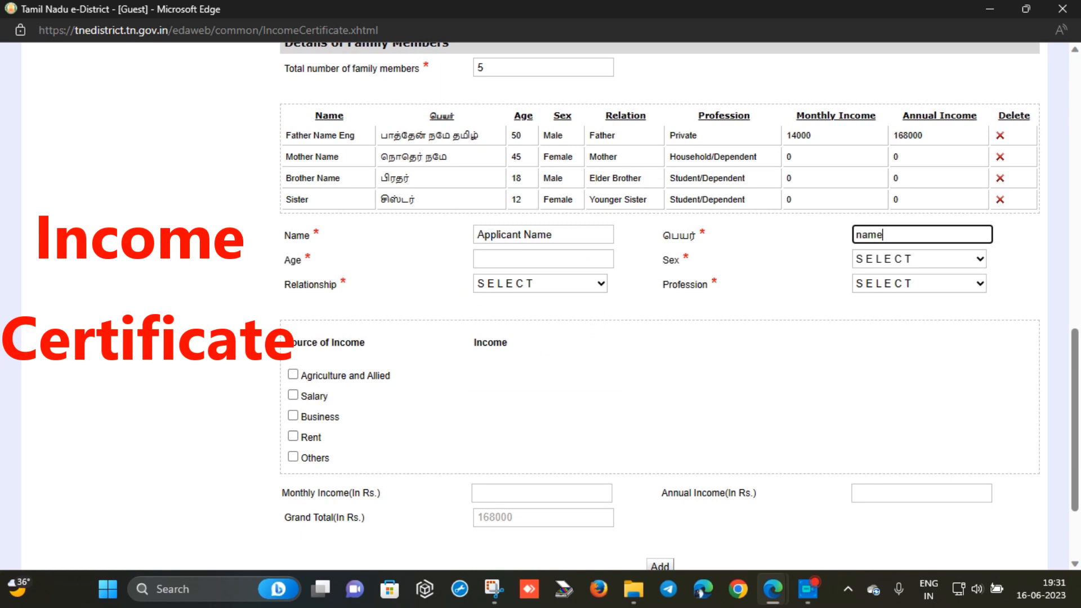
{"action": "left_click", "coordinate": [532, 257]}
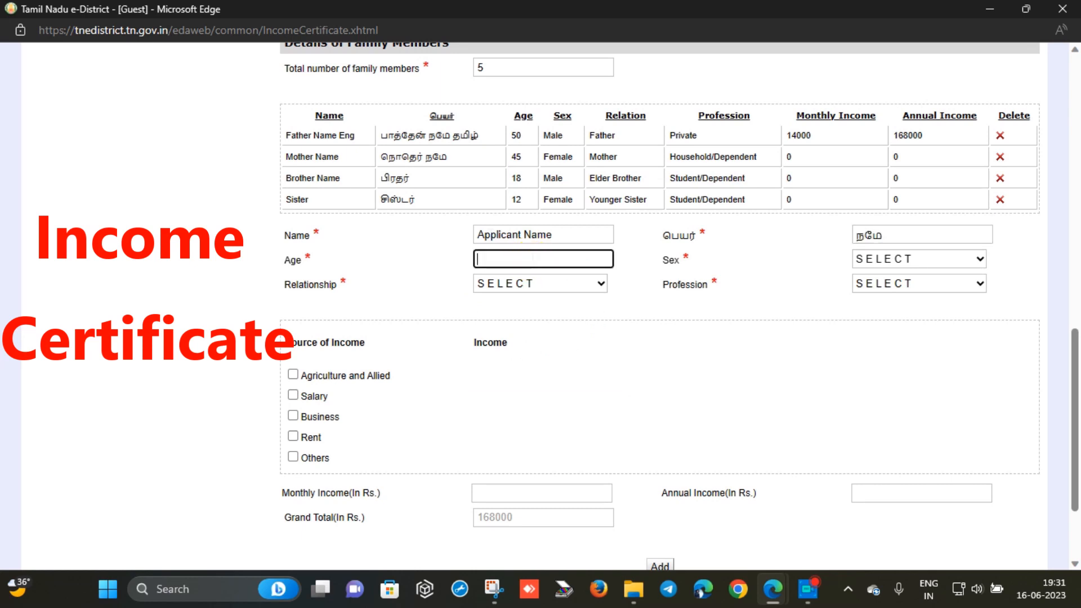
{"action": "type", "text": "17"}
{"action": "left_click", "coordinate": [923, 255]}
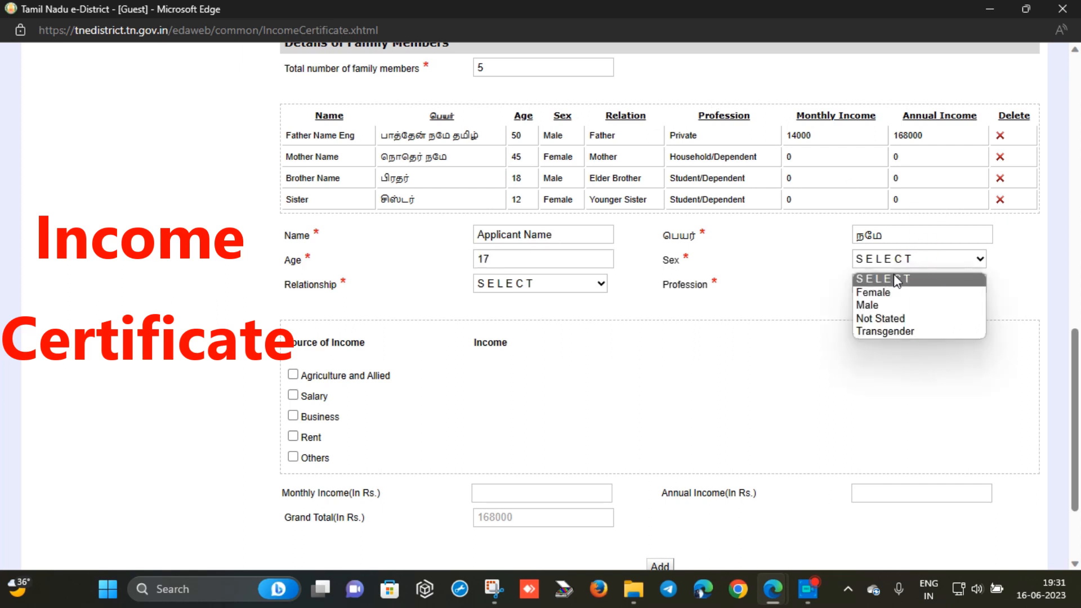
{"action": "left_click", "coordinate": [882, 302]}
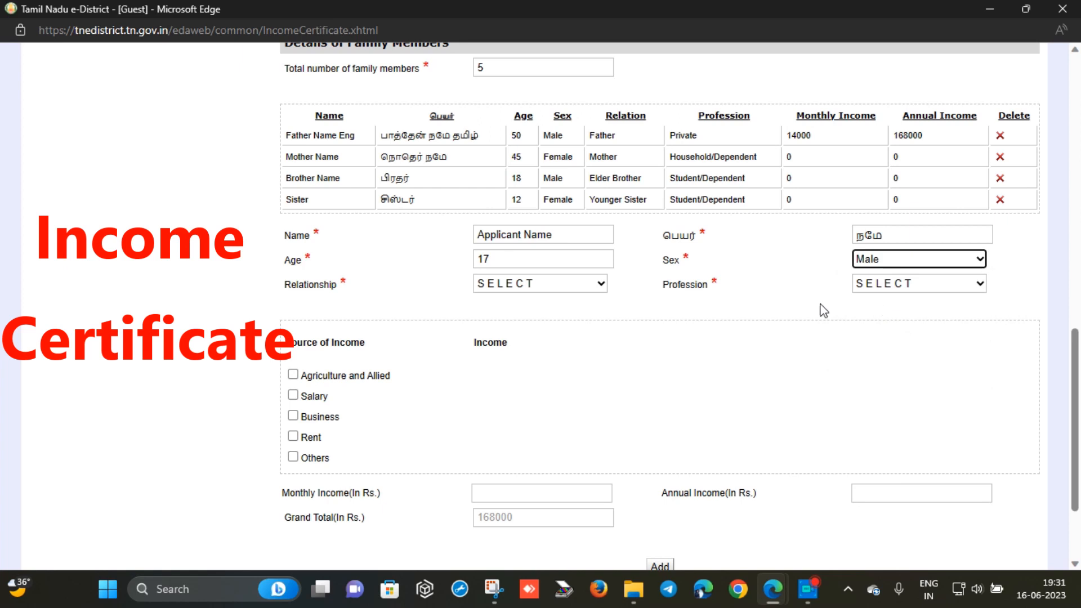
Set the applicant's relationship to Self and profession Student/Dependent, and add the row to the table
{"action": "left_click", "coordinate": [571, 286]}
{"action": "left_click", "coordinate": [525, 319]}
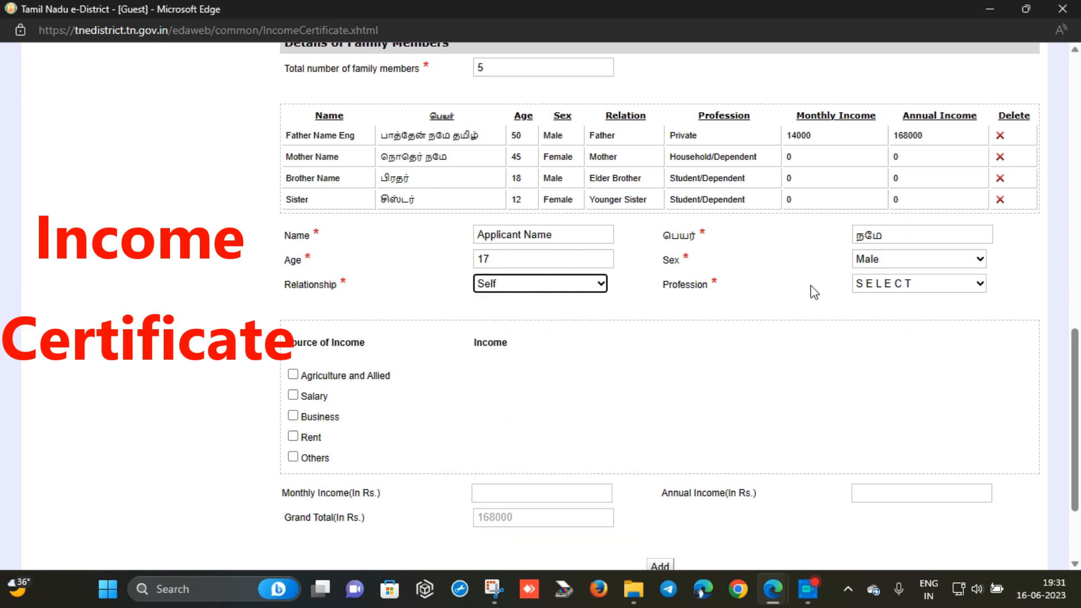
{"action": "left_click", "coordinate": [863, 283]}
{"action": "left_click", "coordinate": [882, 380]}
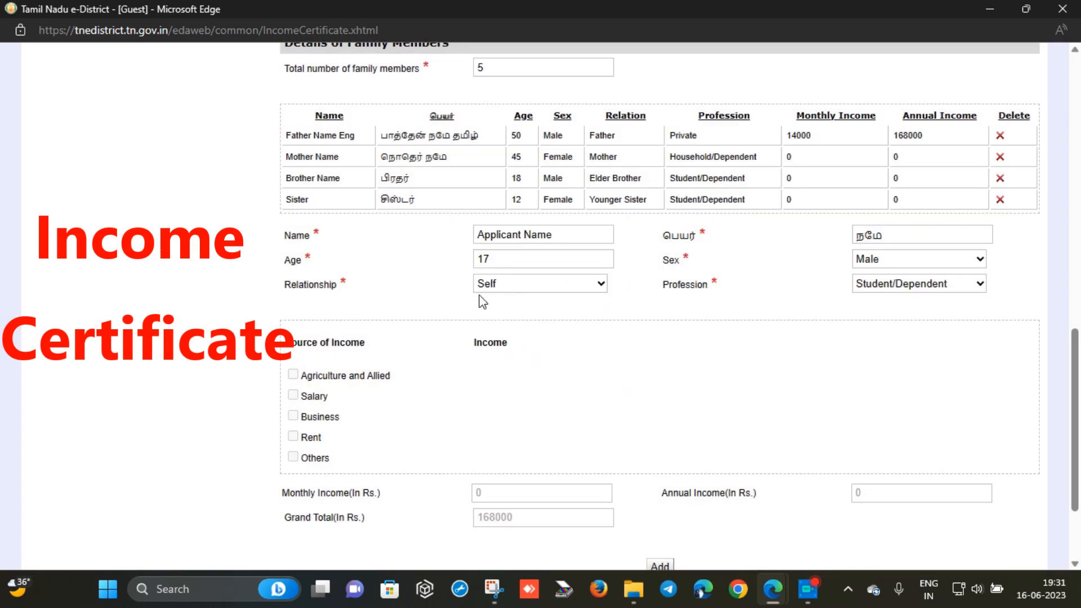
{"action": "left_click", "coordinate": [662, 566]}
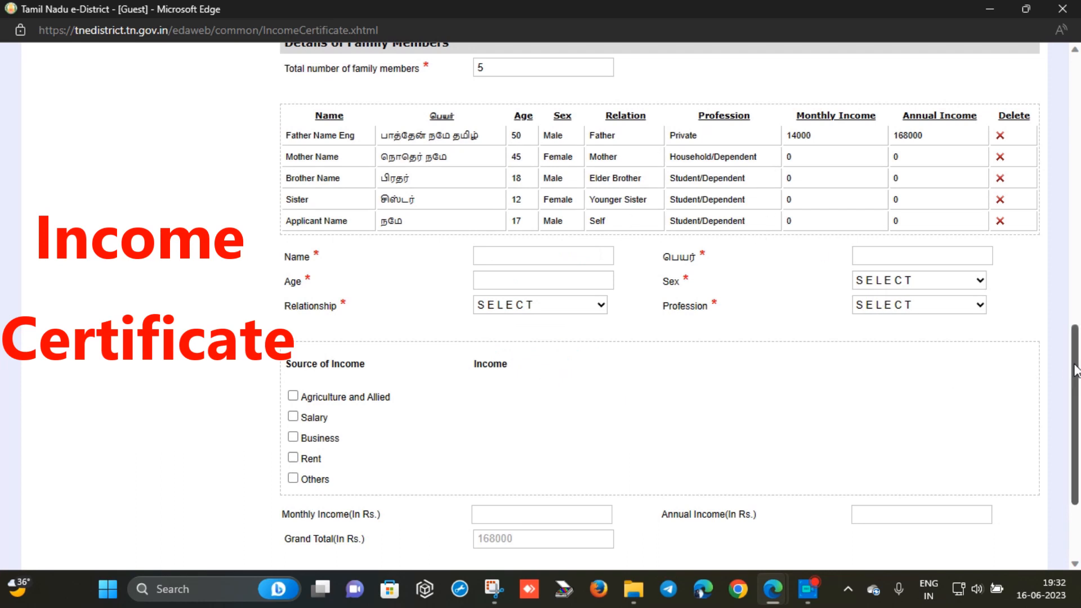
{"action": "scroll", "coordinate": [1072, 394], "scroll_direction": "down", "scroll_amount": 3}
Submit the Income Certificate application with all five family members listed
{"action": "left_click", "coordinate": [638, 499]}
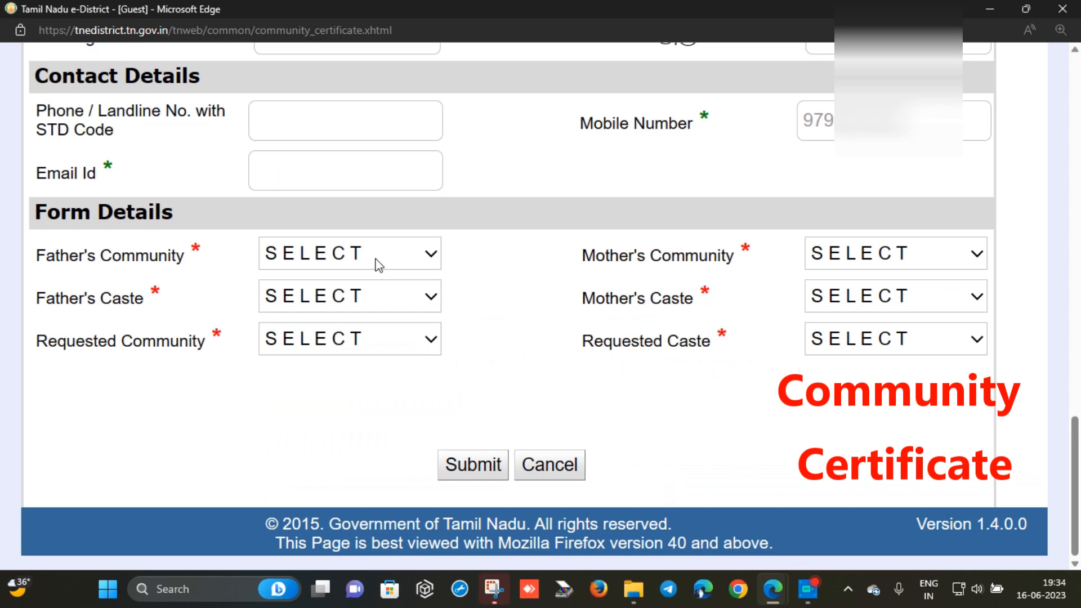
Set both parents' community to MBC, with father's caste Madivala and mother's caste Bhatraju
{"action": "left_click", "coordinate": [375, 256]}
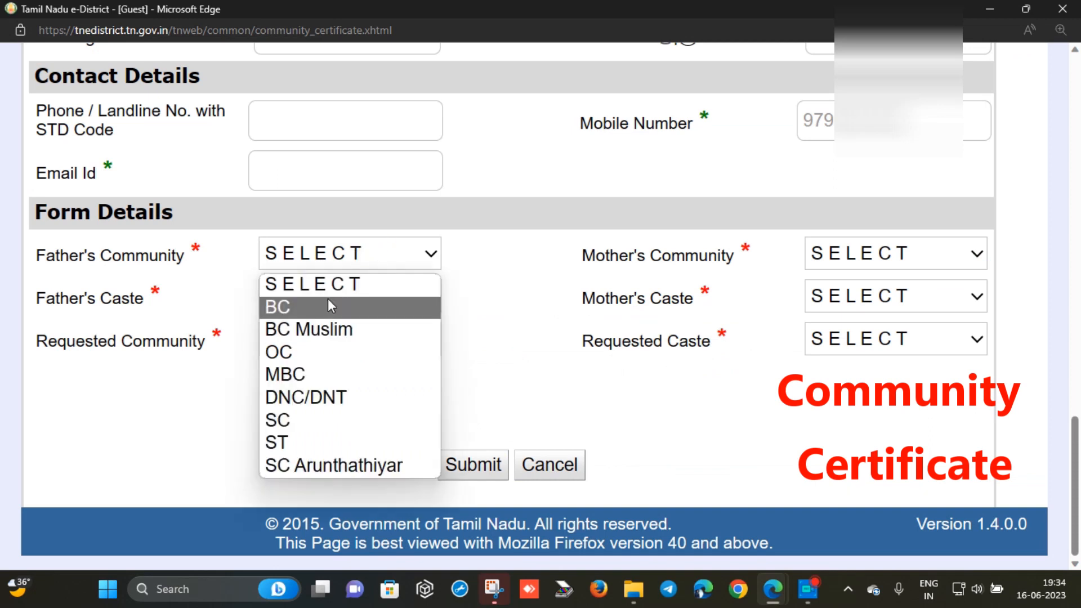
{"action": "left_click", "coordinate": [311, 372]}
{"action": "left_click", "coordinate": [838, 254]}
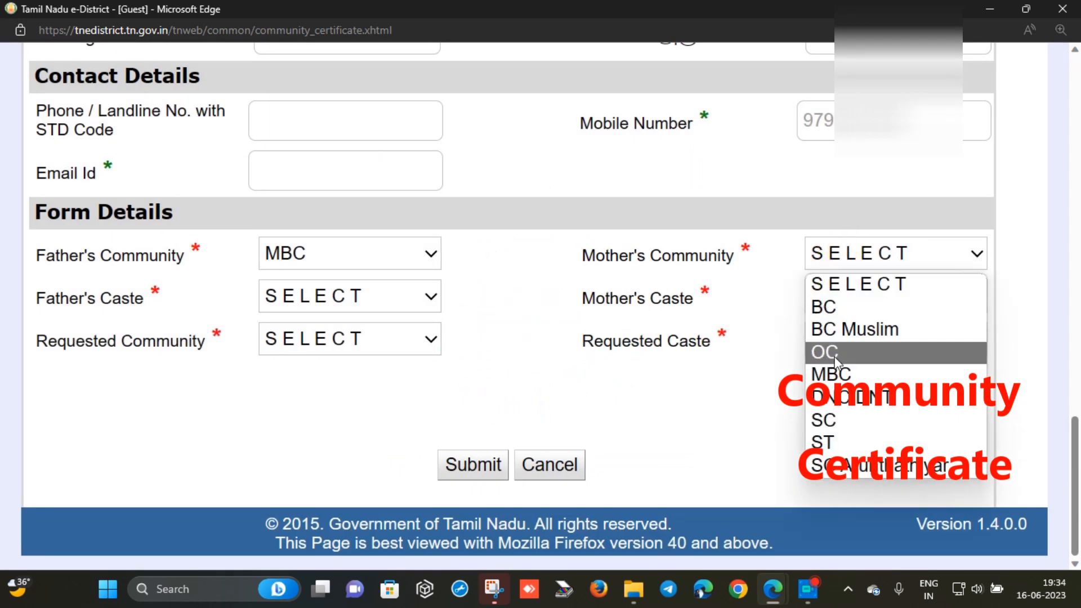
{"action": "left_click", "coordinate": [831, 373]}
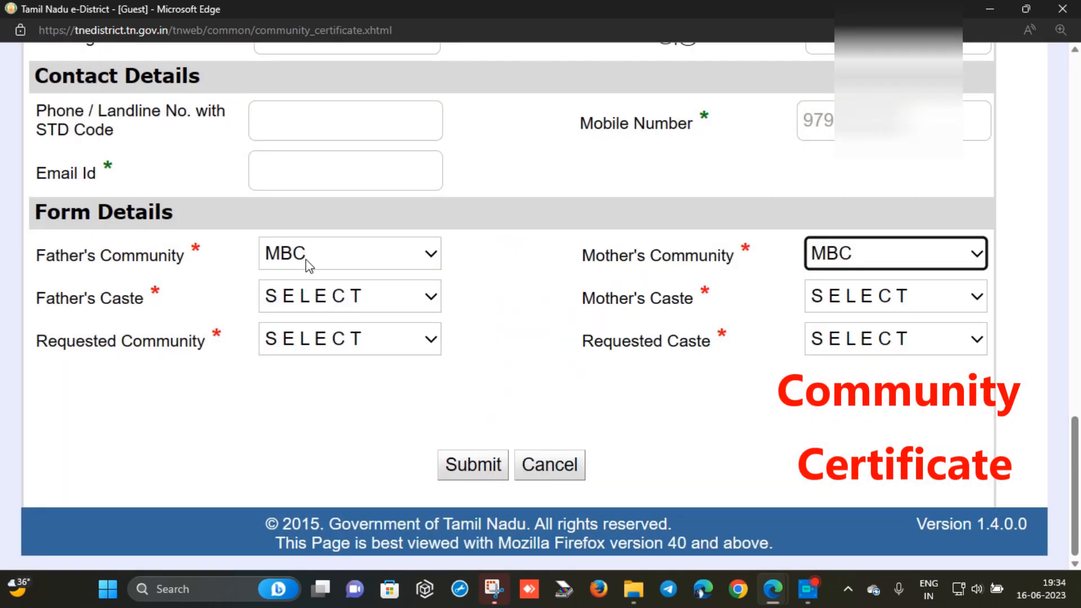
{"action": "left_click", "coordinate": [314, 260]}
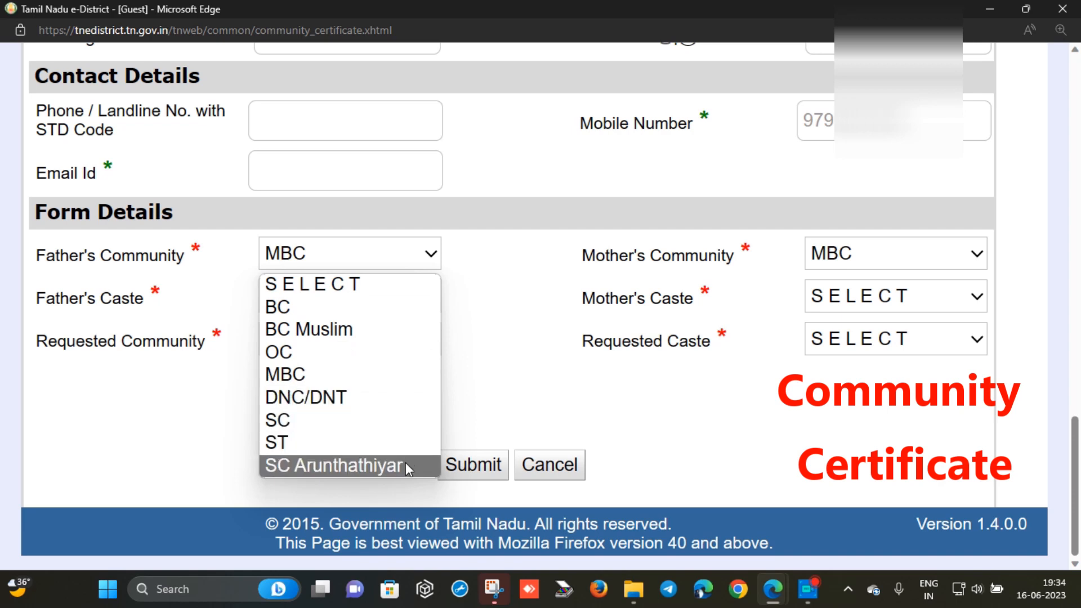
{"action": "left_click", "coordinate": [476, 324]}
{"action": "left_click", "coordinate": [363, 303]}
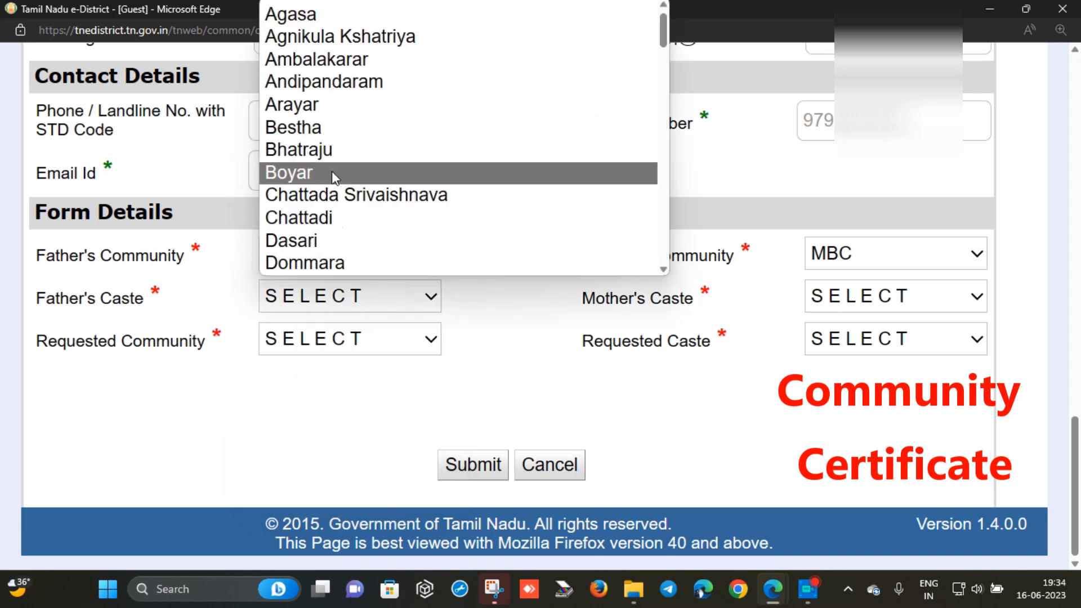
{"action": "scroll", "coordinate": [350, 176], "scroll_direction": "down", "scroll_amount": 10}
{"action": "left_click", "coordinate": [349, 177]}
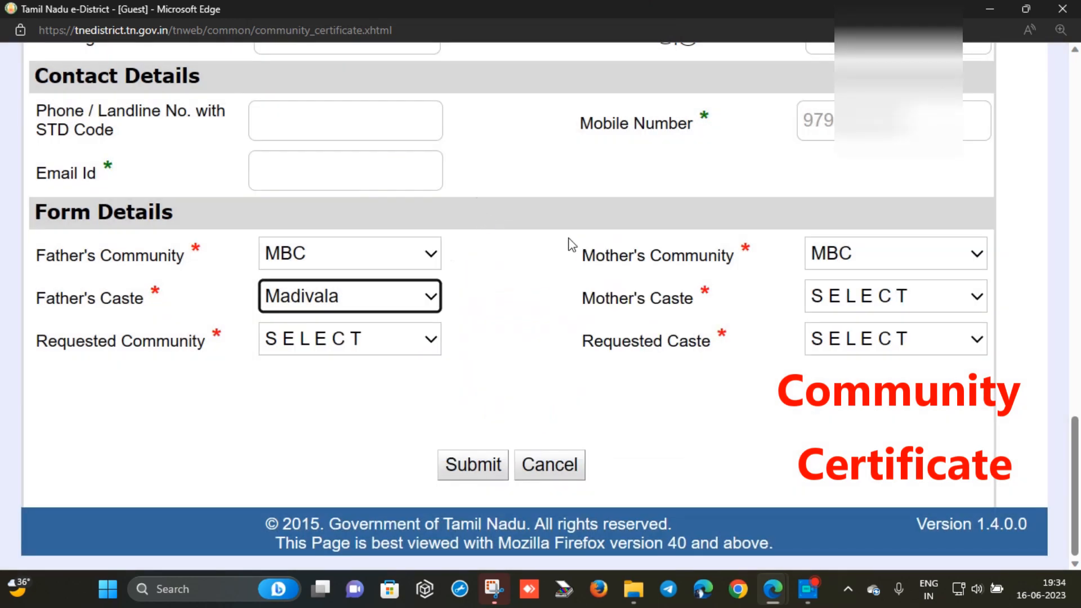
{"action": "left_click", "coordinate": [842, 297]}
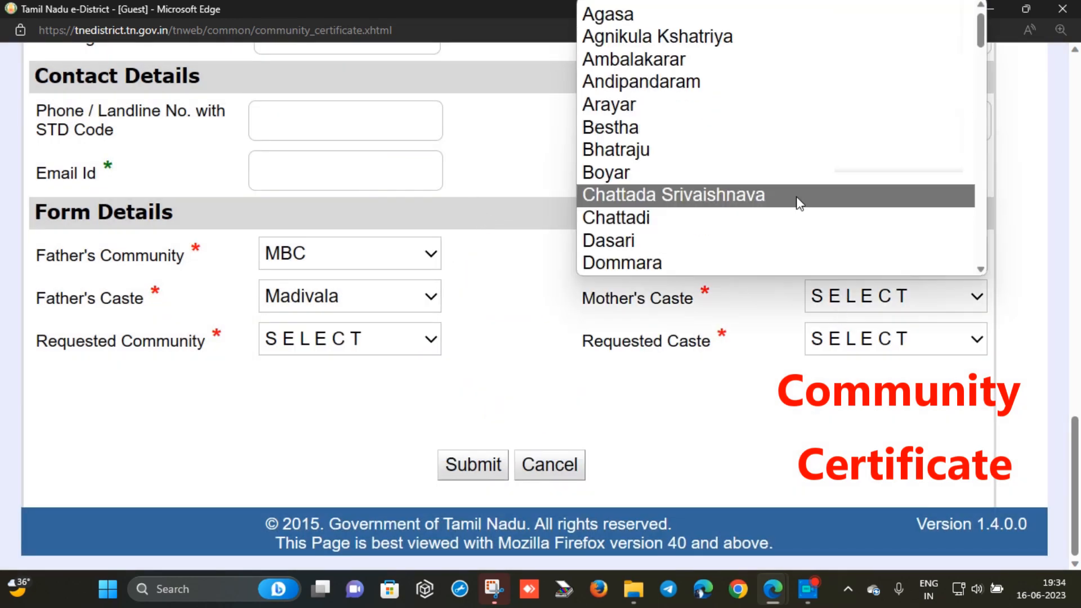
{"action": "left_click", "coordinate": [788, 145]}
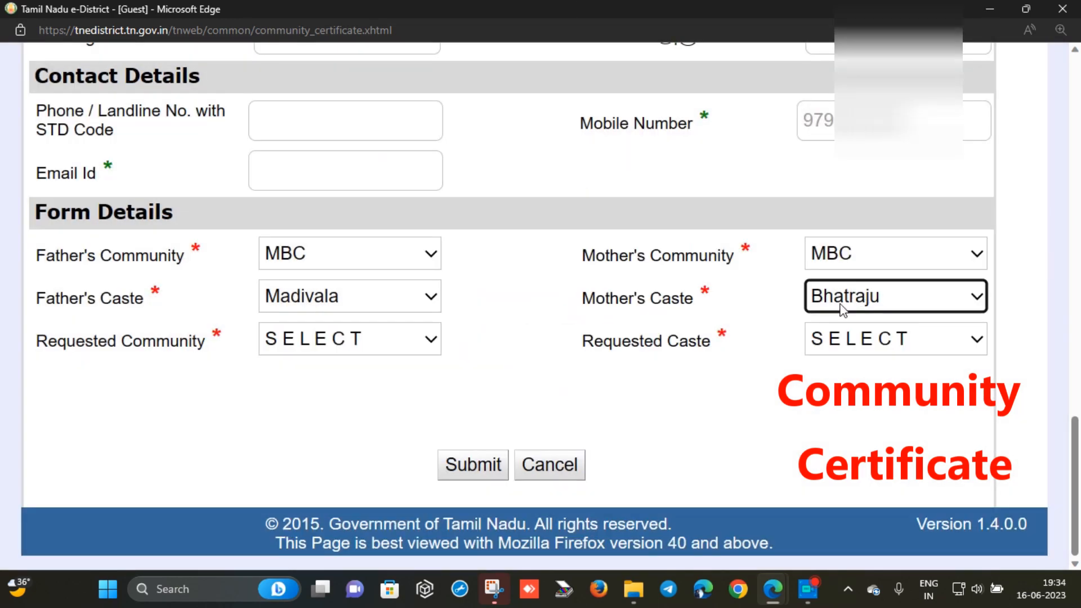
Request community MBC and caste Madivala, and answer Yes to the family-certificate question
{"action": "left_click", "coordinate": [297, 358]}
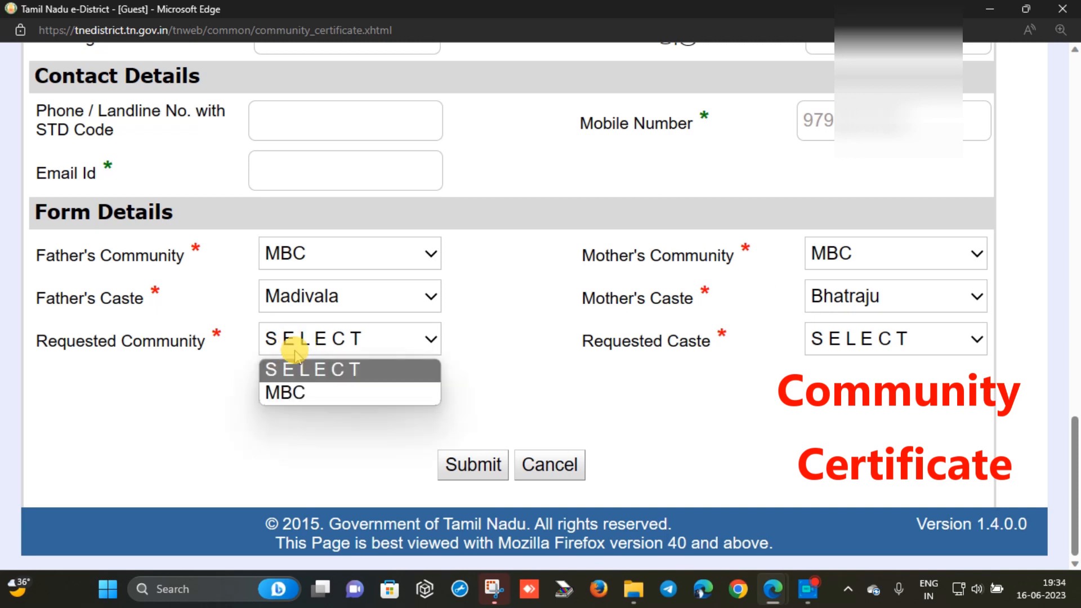
{"action": "left_click", "coordinate": [296, 392]}
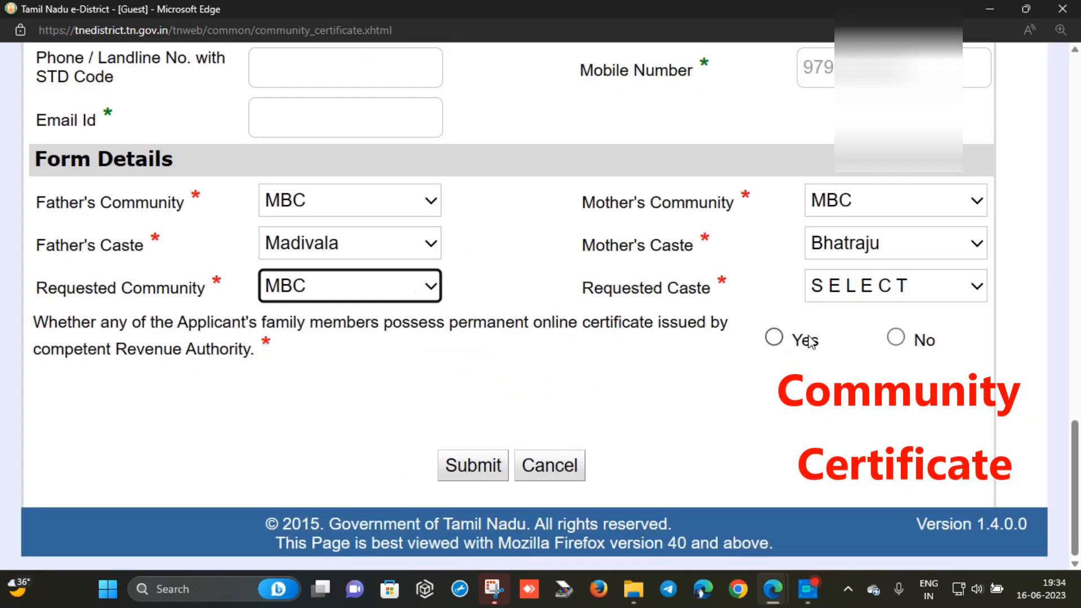
{"action": "left_click", "coordinate": [833, 289]}
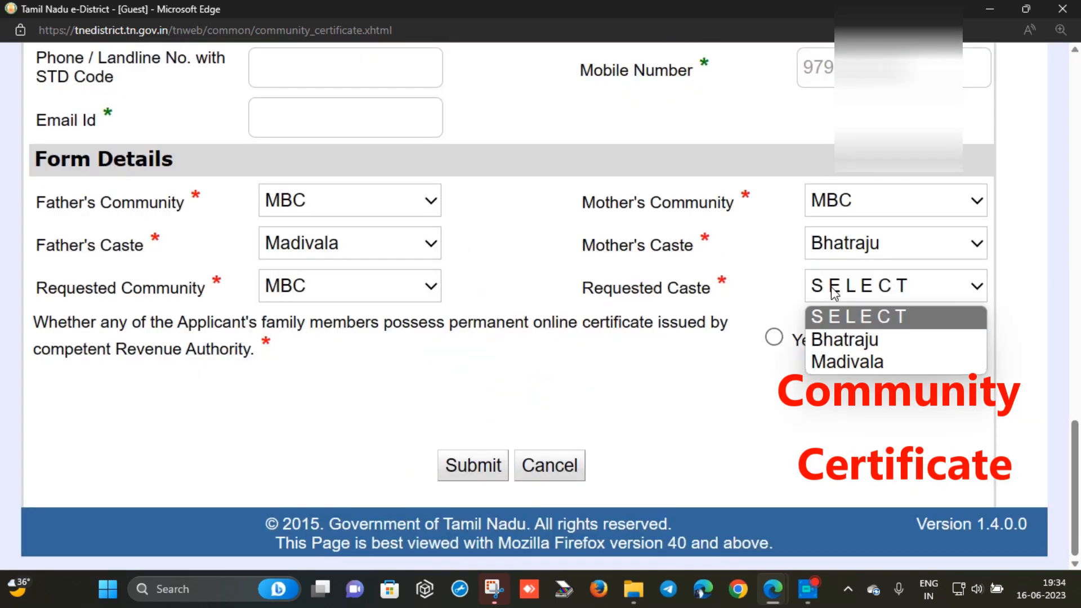
{"action": "left_click", "coordinate": [854, 365]}
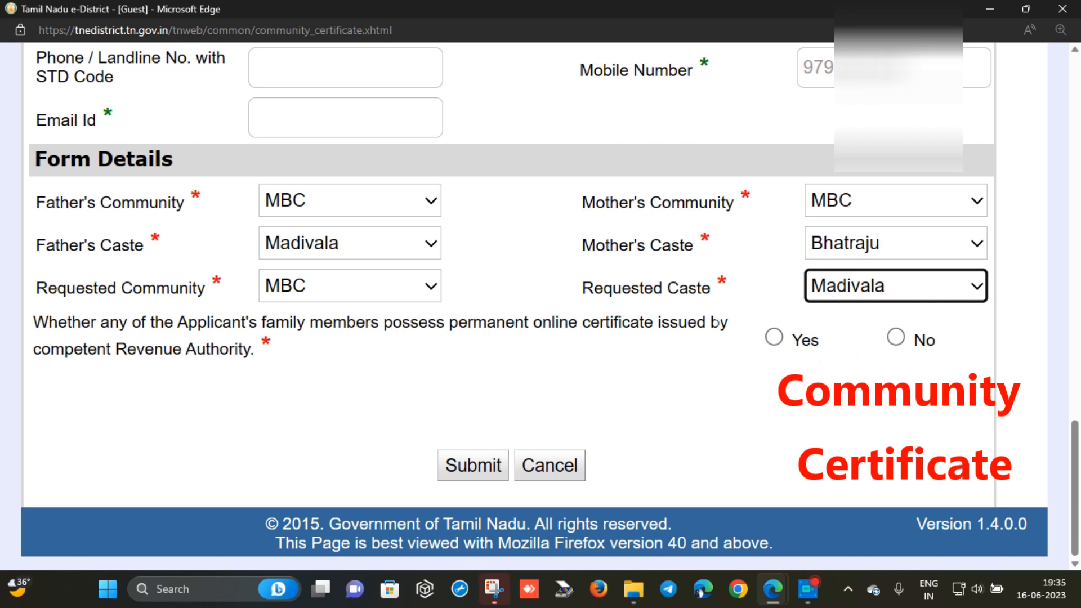
{"action": "left_click", "coordinate": [767, 336]}
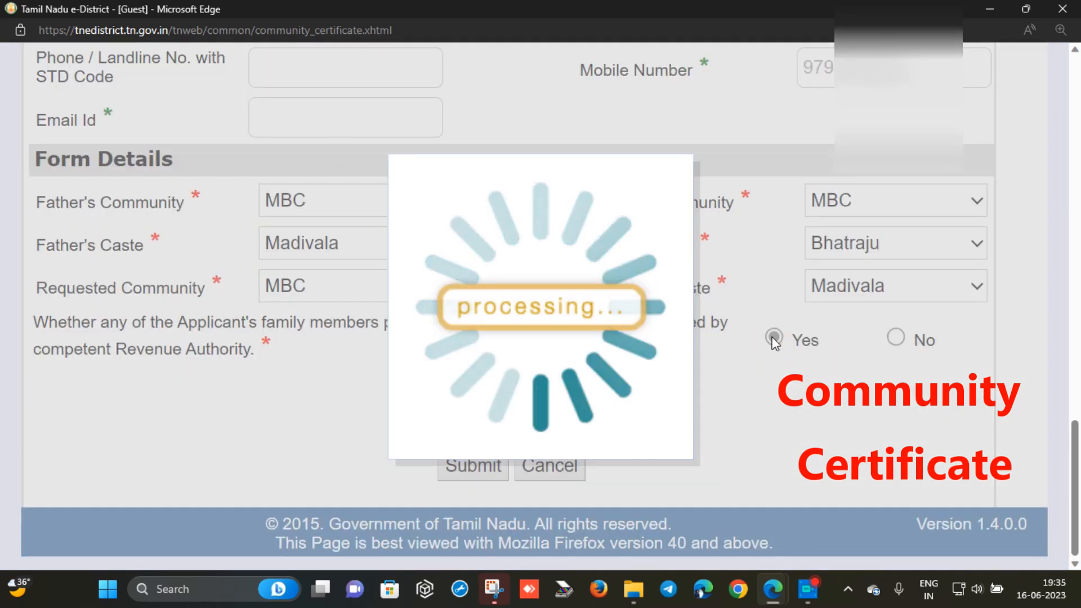
Enter the family member's certificate number, switch the answer to No, then choose nativity by birth
{"action": "left_click", "coordinate": [320, 371]}
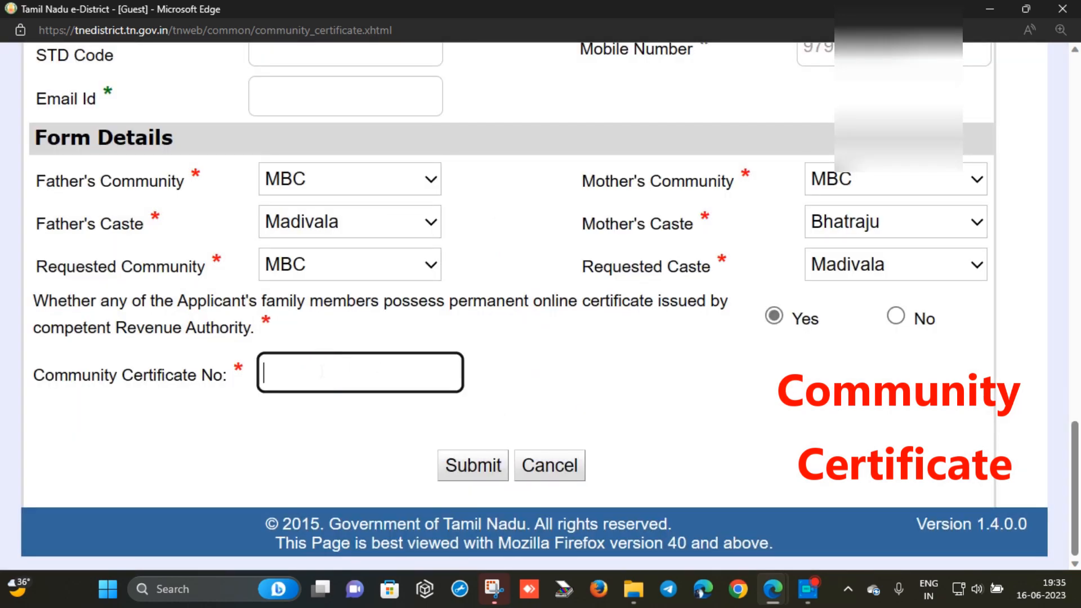
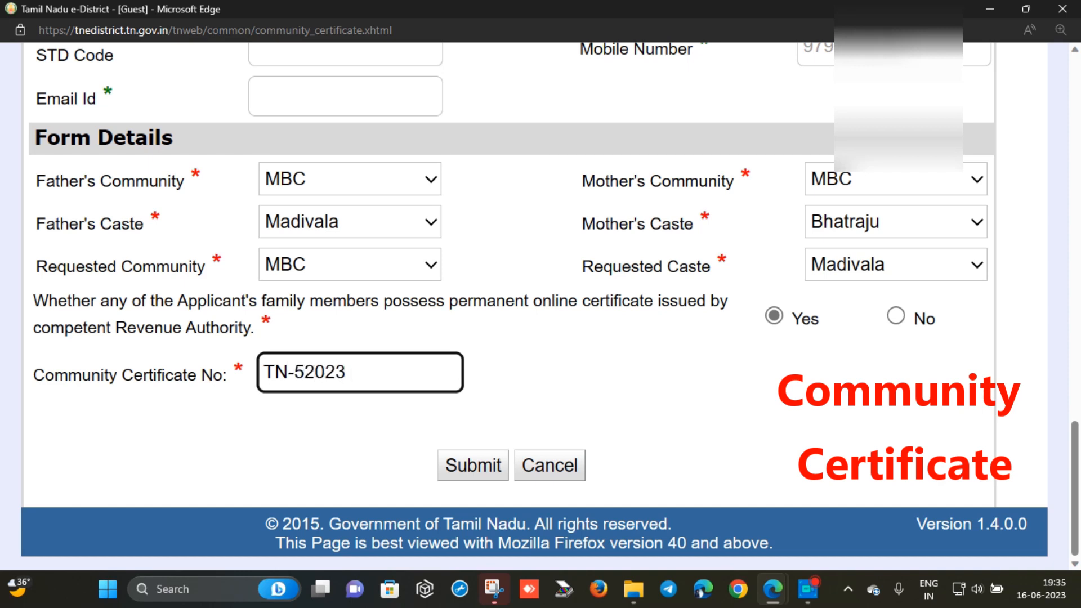
{"action": "left_click", "coordinate": [899, 320]}
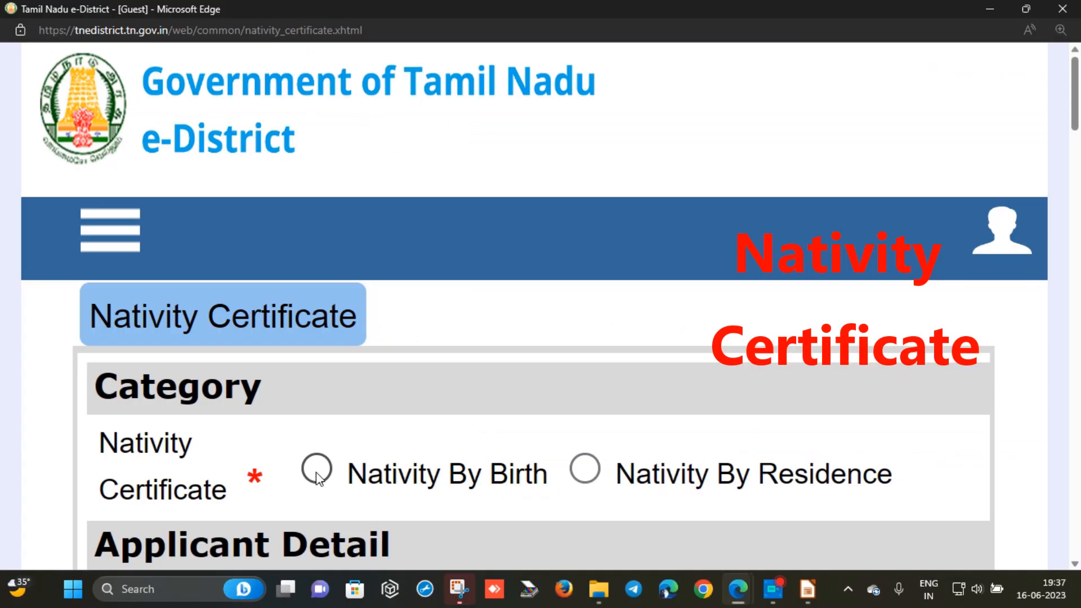
{"action": "left_click", "coordinate": [316, 468]}
Set the Nativity Certificate category to Nativity By Birth after briefly trying Nativity By Residence
{"action": "left_click", "coordinate": [586, 473]}
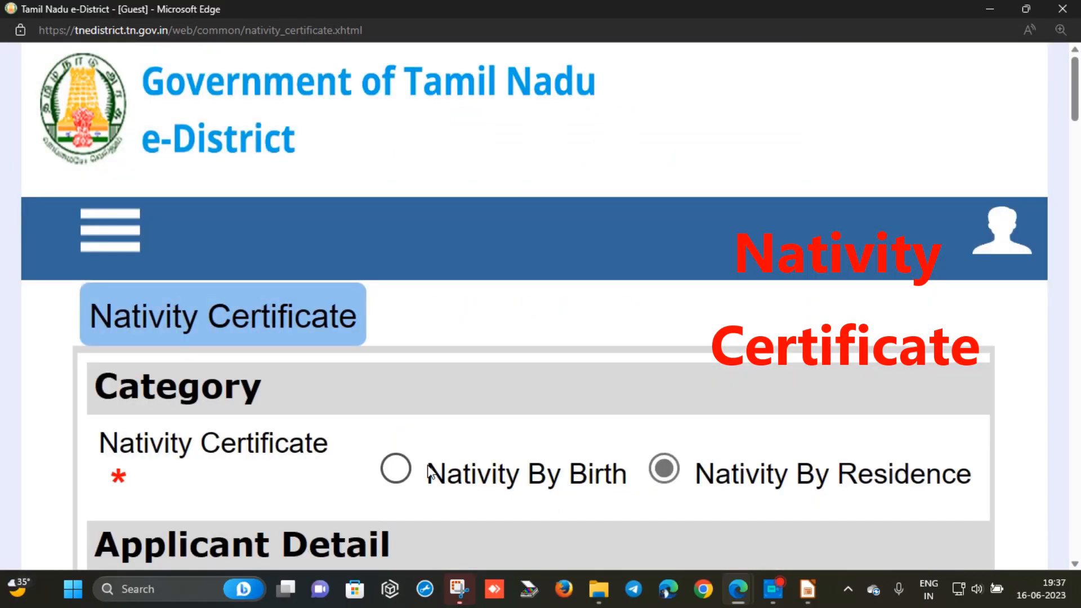
{"action": "left_click", "coordinate": [395, 469]}
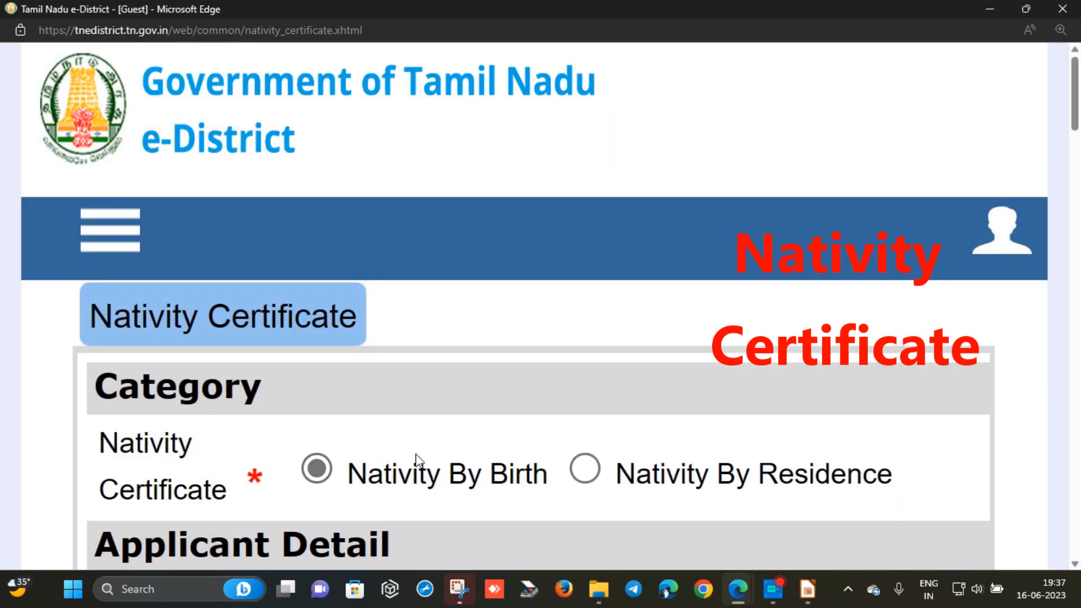
{"action": "left_click", "coordinate": [325, 477]}
{"action": "scroll", "coordinate": [325, 479], "scroll_direction": "down", "scroll_amount": 15}
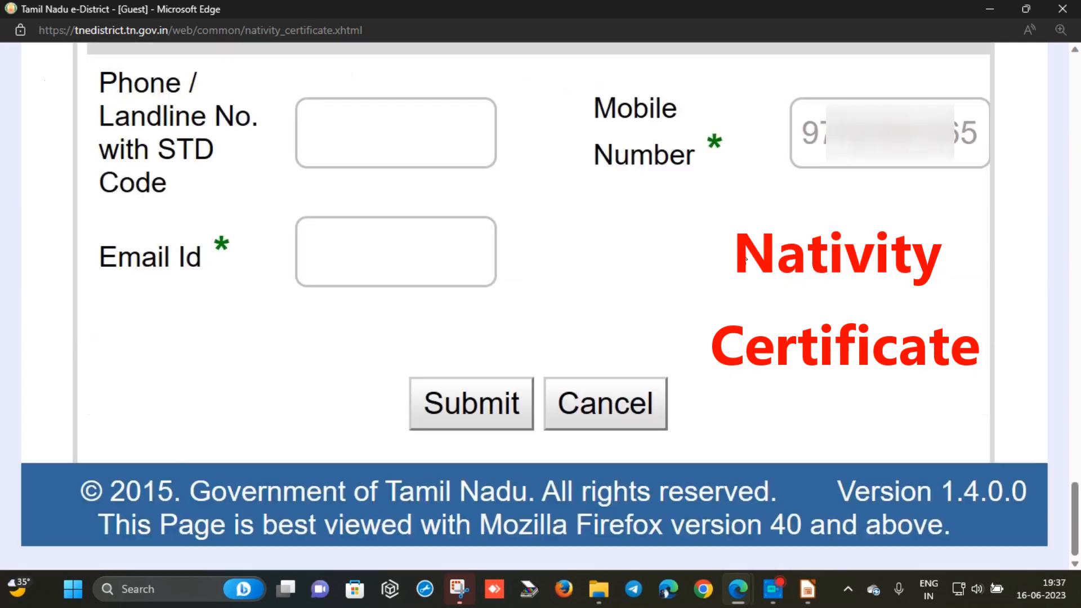